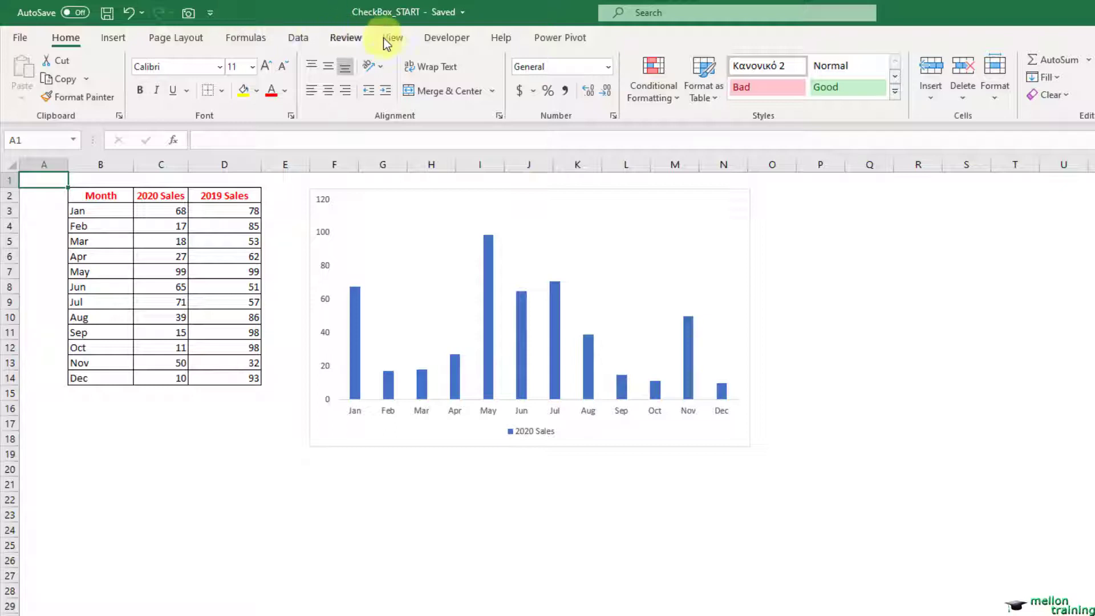
Draw a Form Control check box in the chart's top-right corner.
{"action": "left_click", "coordinate": [440, 38]}
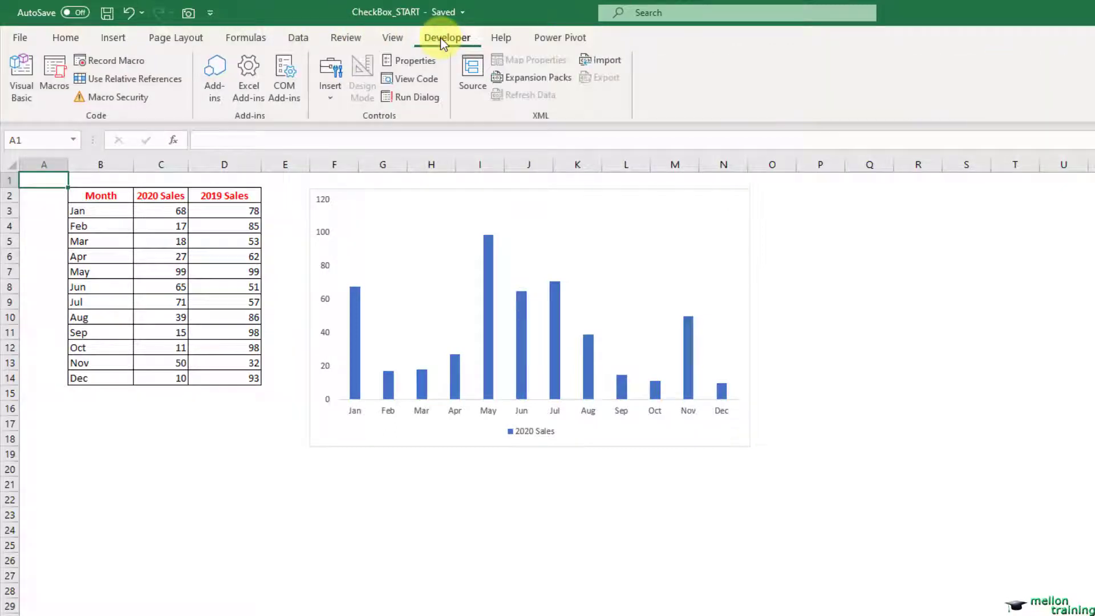
{"action": "left_click", "coordinate": [335, 98]}
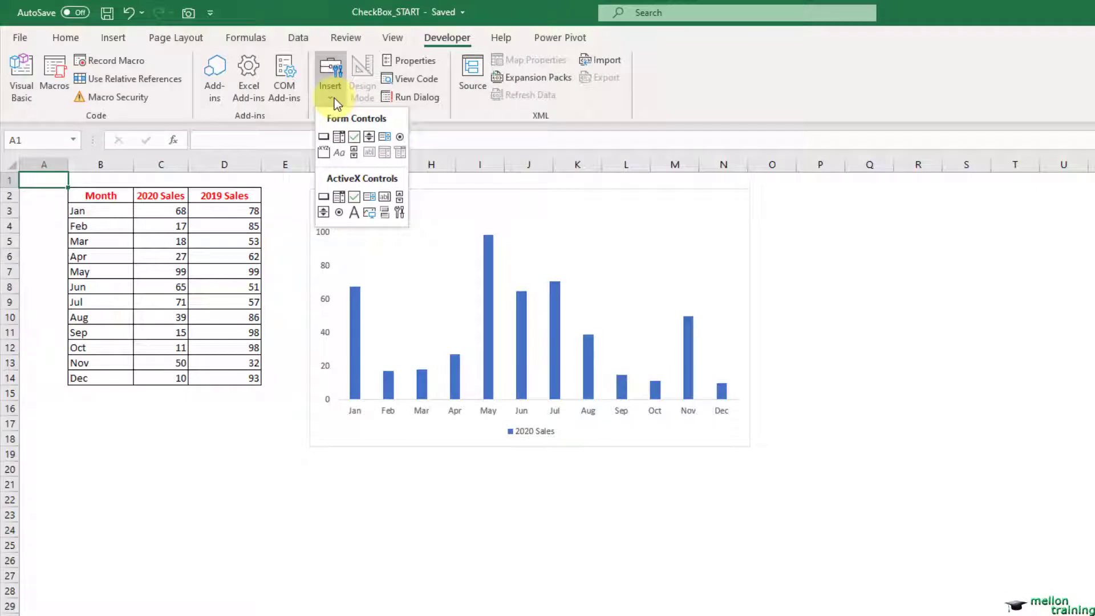
{"action": "left_click", "coordinate": [355, 137]}
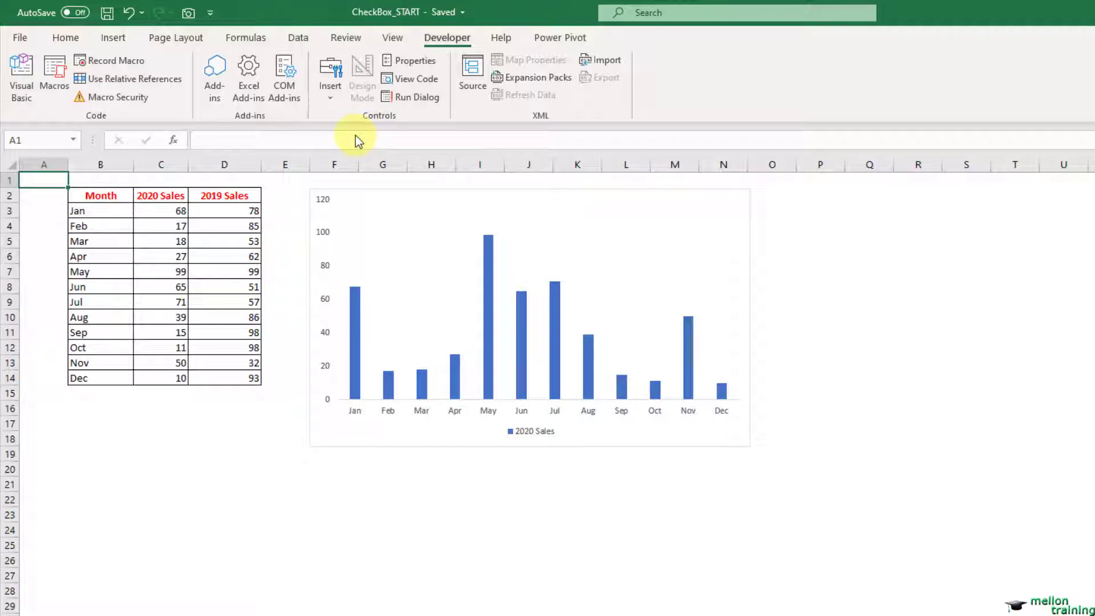
{"action": "left_click_drag", "start_coordinate": [644, 201], "coordinate": [744, 225]}
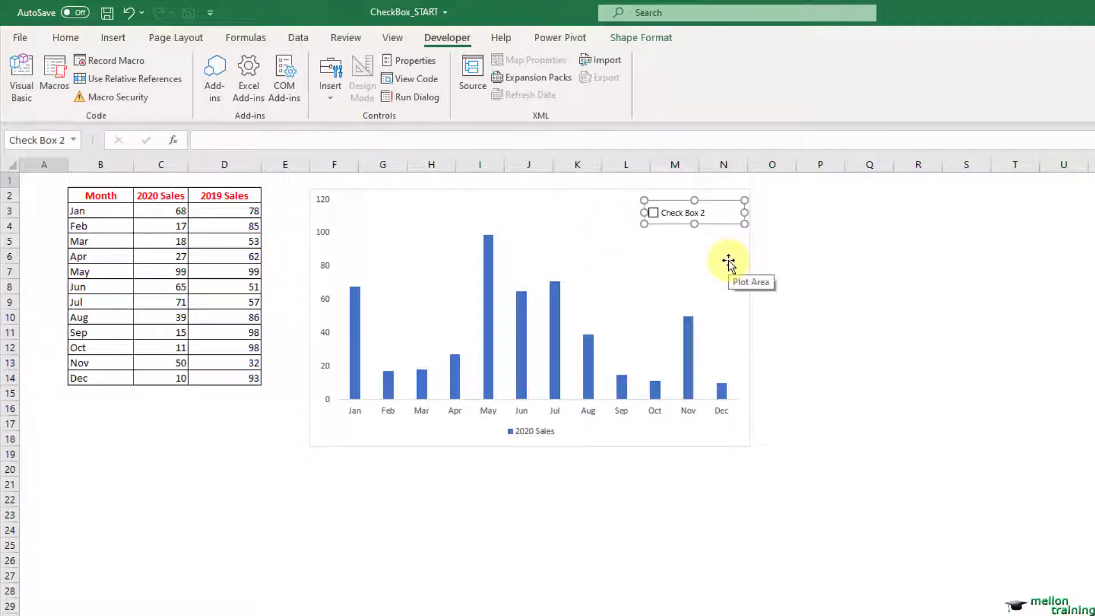
Relabel the check box 'Show 2019 sales' and bring up its Format Control settings.
{"action": "left_click", "coordinate": [692, 214]}
{"action": "key", "text": "Delete"}
{"action": "key", "text": "Delete"}
{"action": "key", "text": "Delete"}
{"action": "key", "text": "Delete"}
{"action": "key", "text": "Delete"}
{"action": "key", "text": "Delete"}
{"action": "key", "text": "Delete"}
{"action": "key", "text": "Delete"}
{"action": "key", "text": "Delete"}
{"action": "key", "text": "Delete"}
{"action": "key", "text": "Delete"}
{"action": "type", "text": "Show 20"}
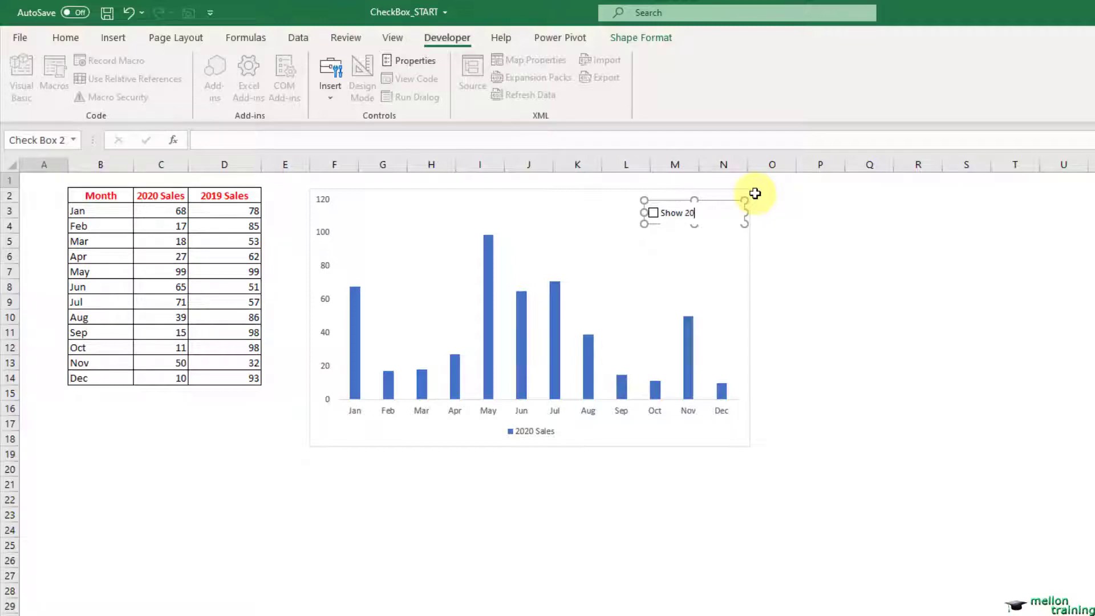
{"action": "type", "text": "19 sales"}
{"action": "left_click", "coordinate": [773, 223]}
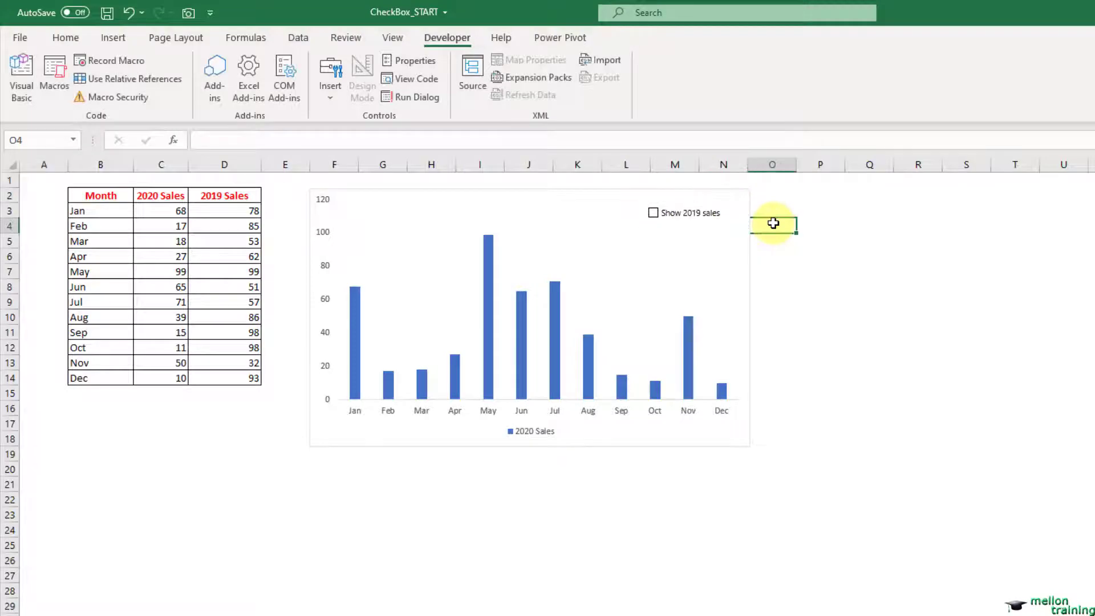
{"action": "right_click", "coordinate": [689, 214]}
{"action": "left_click", "coordinate": [793, 378]}
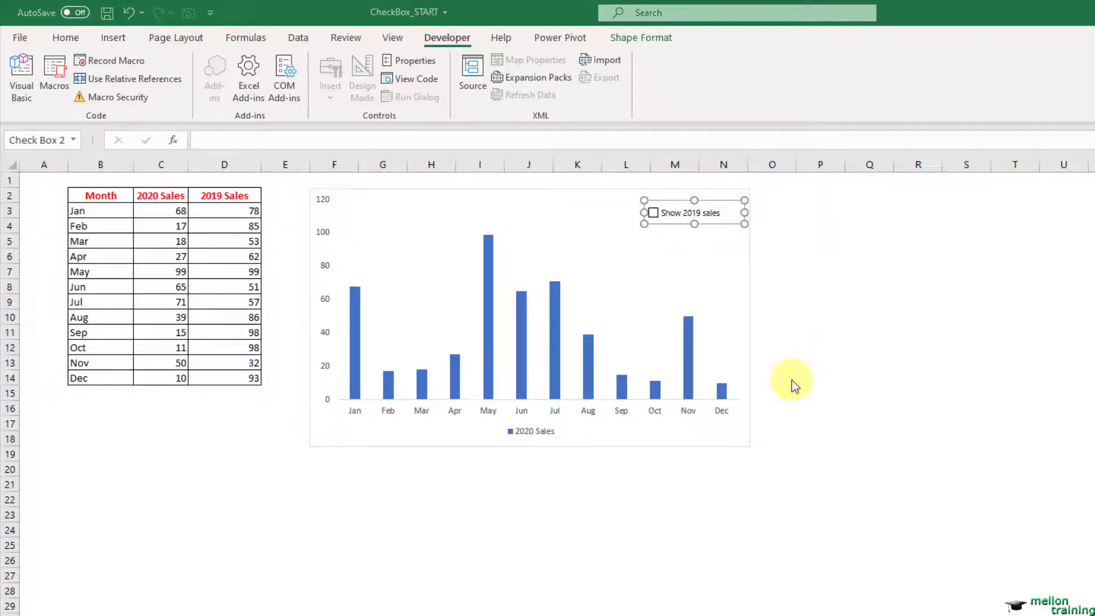
Set the check box's cell link to $A$1 and turn on 3-D shading.
{"action": "left_click_drag", "start_coordinate": [828, 225], "coordinate": [626, 275]}
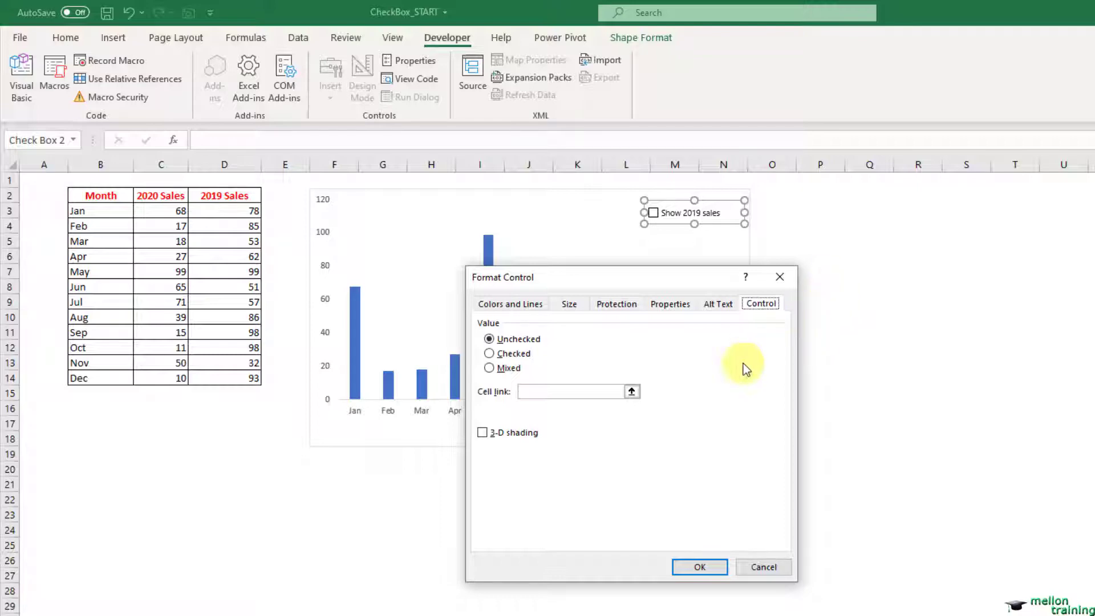
{"action": "left_click", "coordinate": [632, 392]}
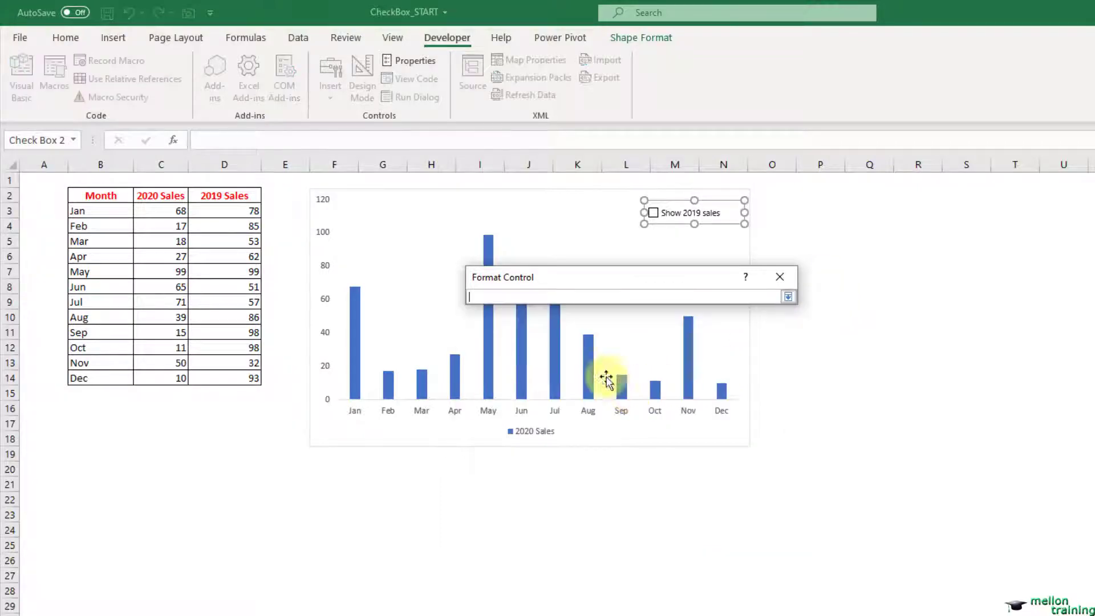
{"action": "left_click", "coordinate": [34, 183]}
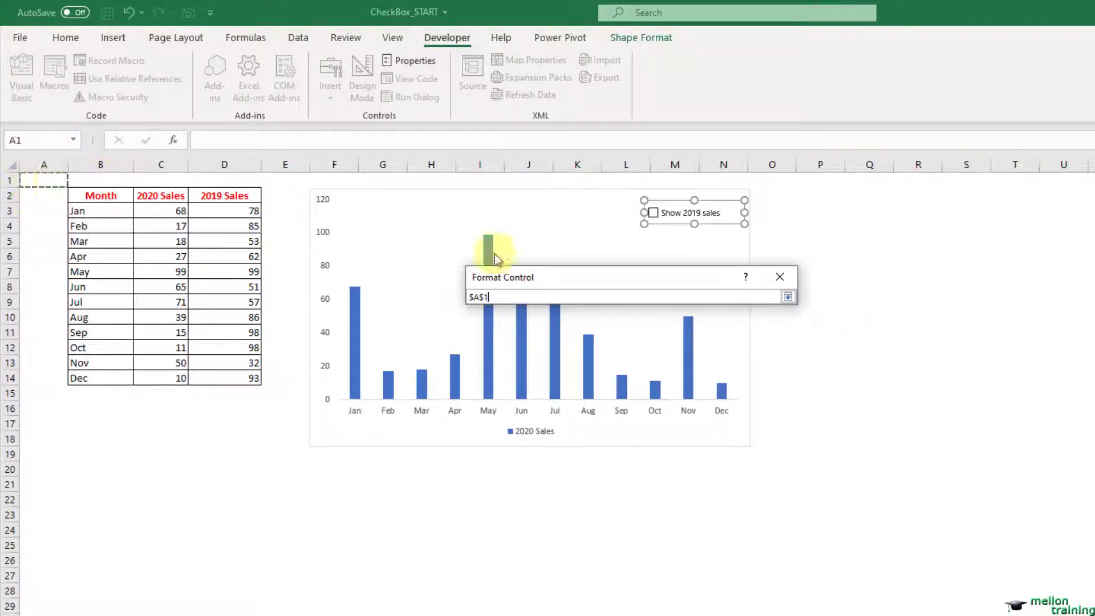
{"action": "left_click", "coordinate": [787, 296]}
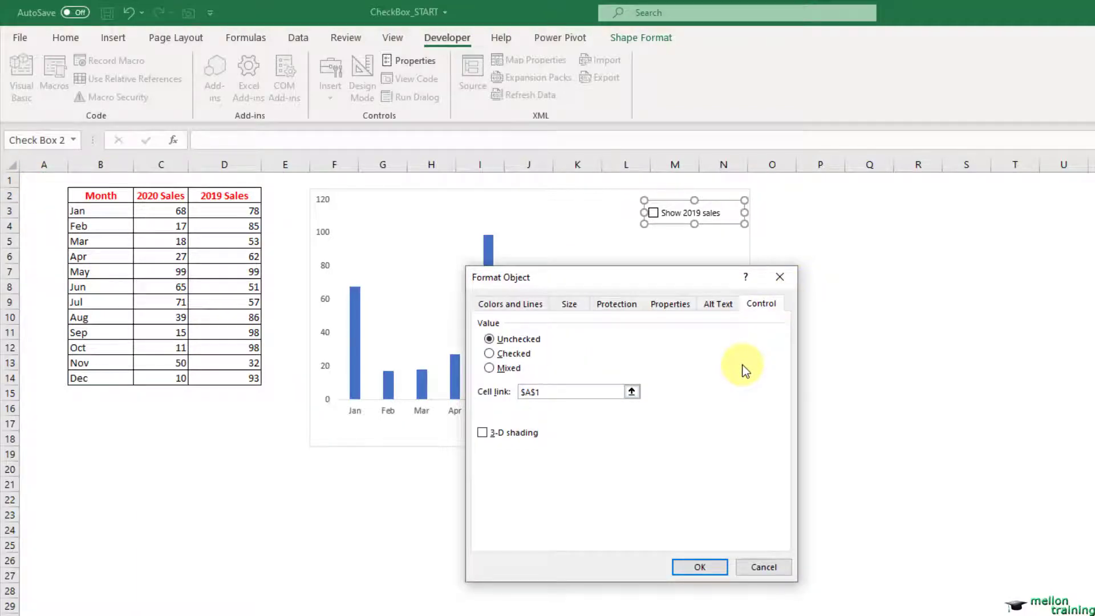
{"action": "left_click", "coordinate": [484, 435]}
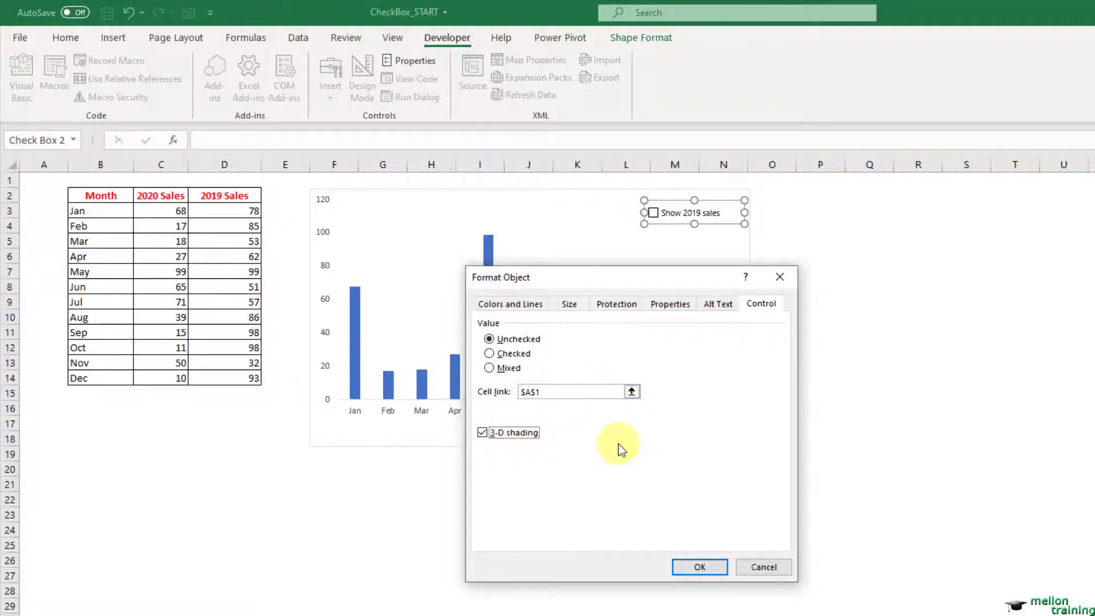
{"action": "left_click", "coordinate": [700, 567]}
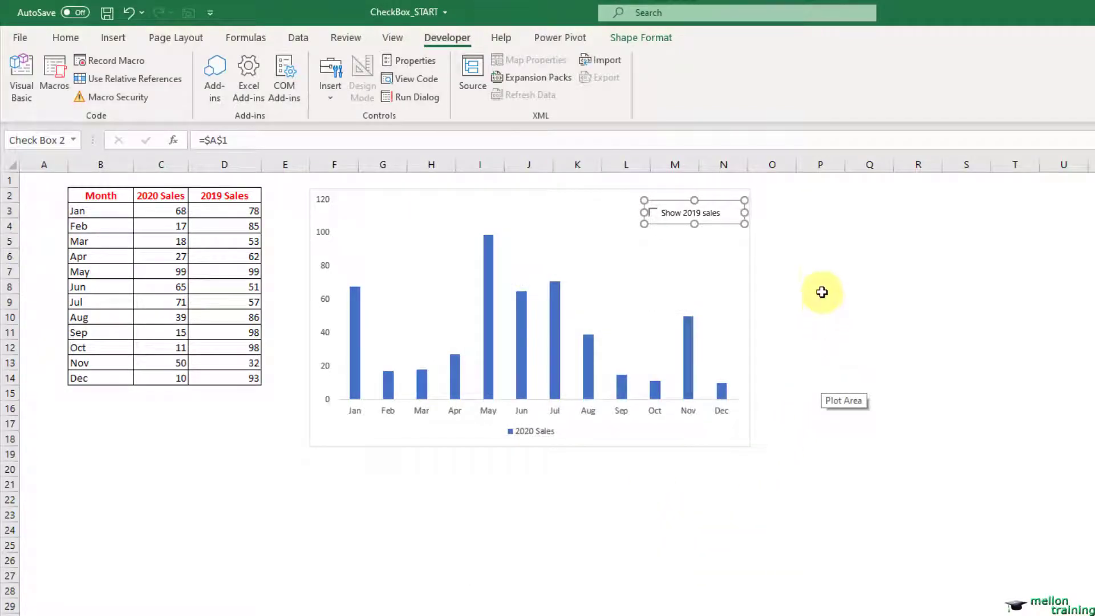
{"action": "left_click", "coordinate": [820, 271]}
Toggle the check box to verify A1 flips TRUE/FALSE, leave it unchecked, then select D2:D14.
{"action": "left_click", "coordinate": [655, 213]}
{"action": "left_click", "coordinate": [655, 214]}
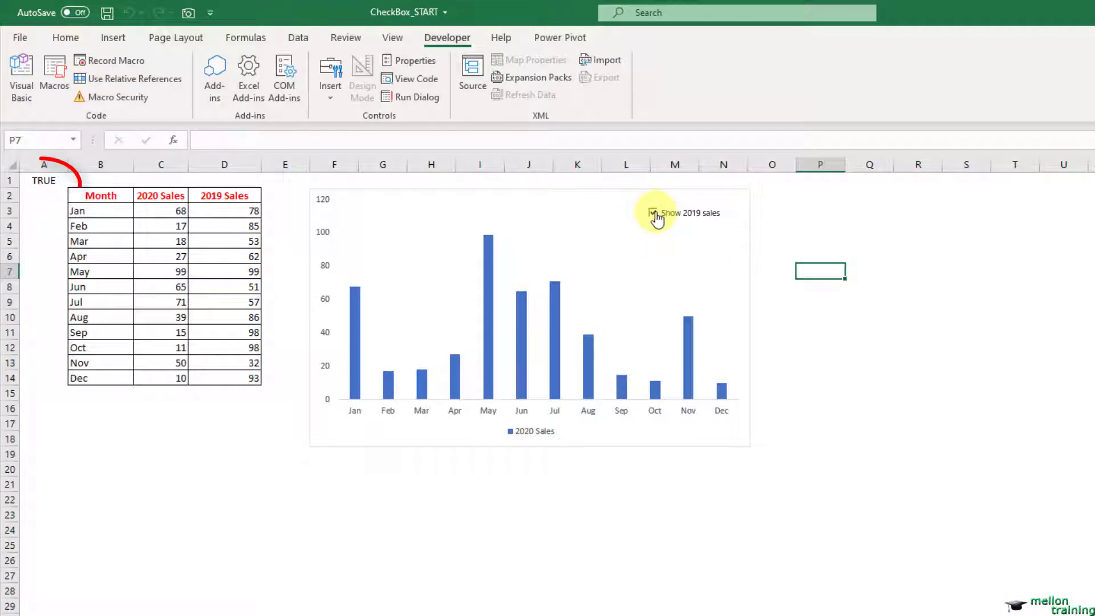
{"action": "left_click", "coordinate": [654, 213]}
{"action": "left_click", "coordinate": [654, 214]}
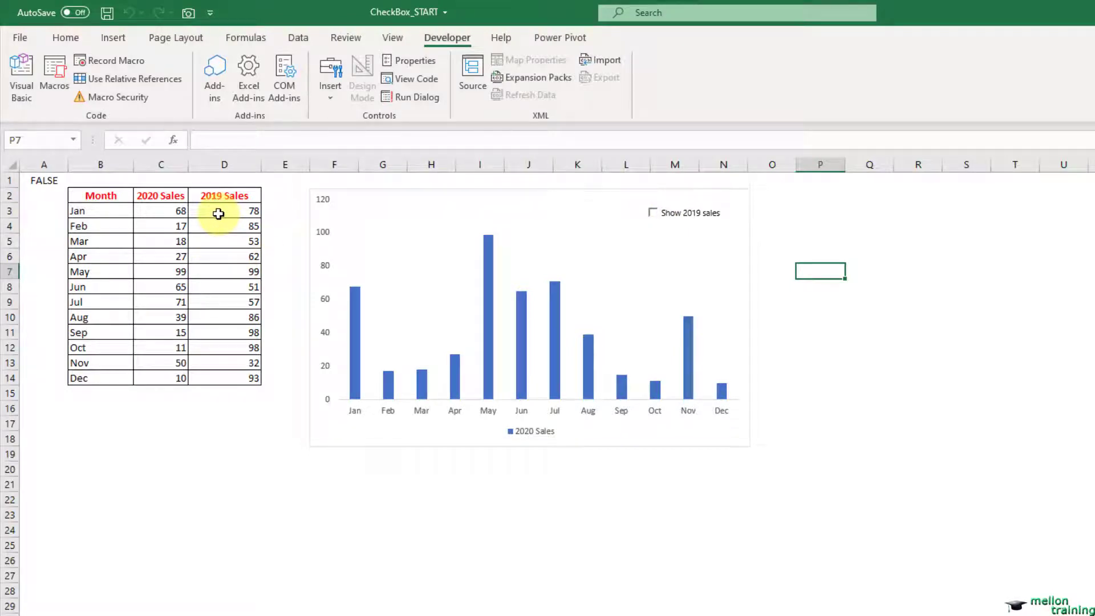
{"action": "left_click_drag", "start_coordinate": [232, 194], "coordinate": [227, 377]}
Copy the 2019 Sales column to D17 and clear the pasted values in D18:D29.
{"action": "key", "text": "ctrl+c"}
{"action": "left_click", "coordinate": [229, 422]}
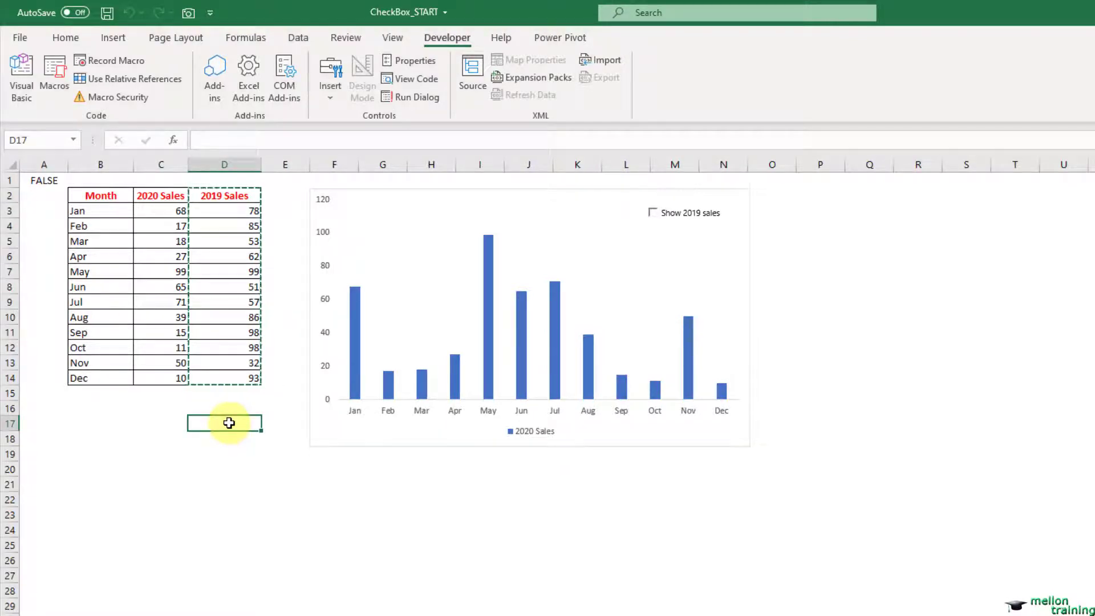
{"action": "key", "text": "ctrl+v"}
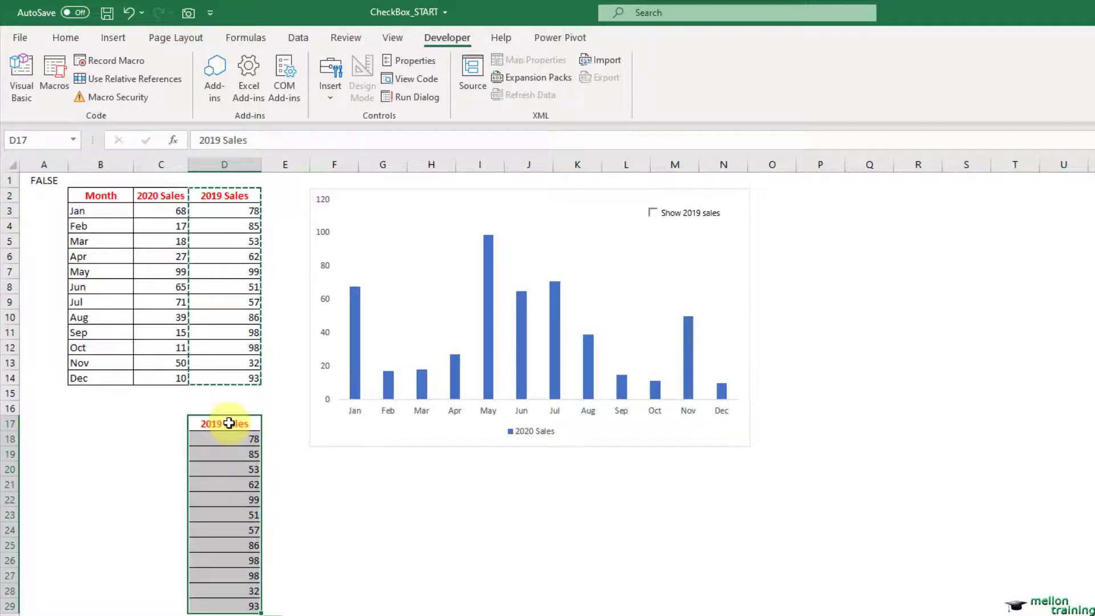
{"action": "left_click_drag", "start_coordinate": [228, 445], "coordinate": [239, 605]}
{"action": "key", "text": "Delete"}
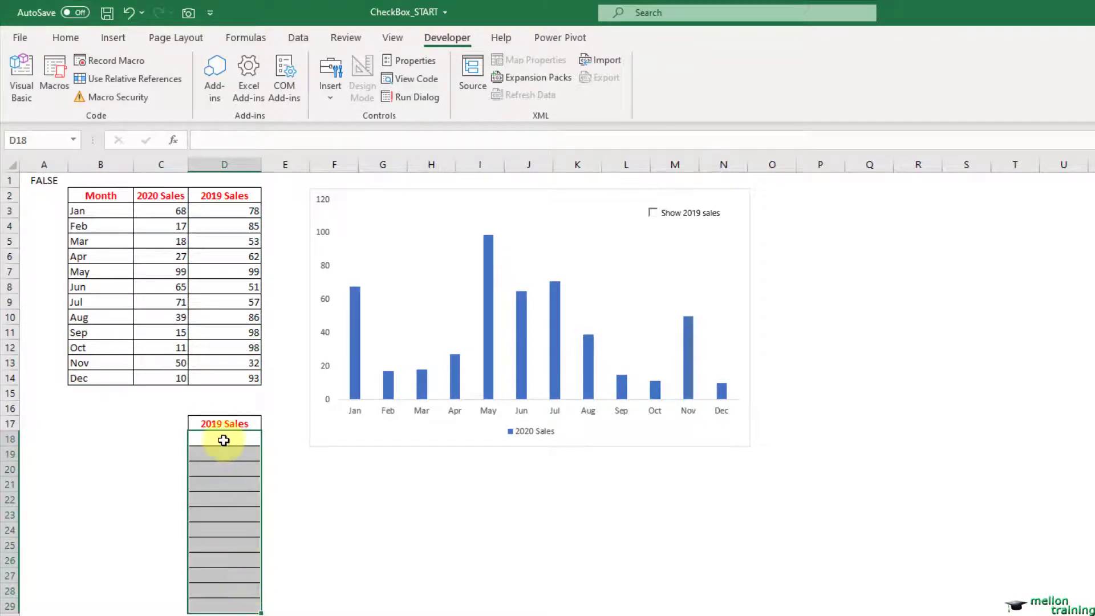
{"action": "left_click", "coordinate": [223, 440]}
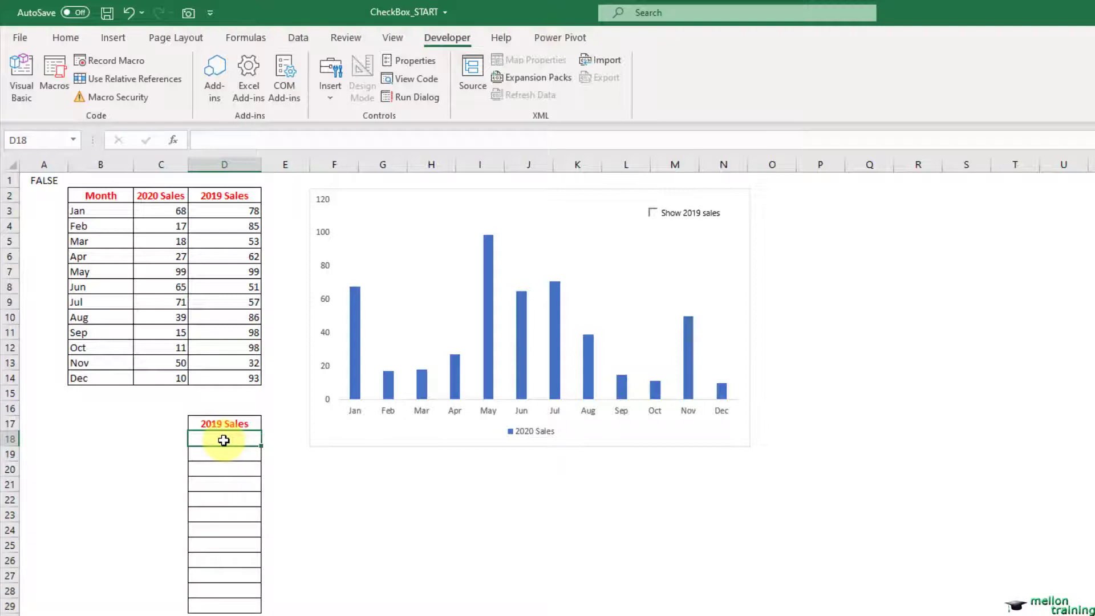
Enter =IF($A$1=TRUE,D3,NA()) in cell D18.
{"action": "type", "text": "=if"}
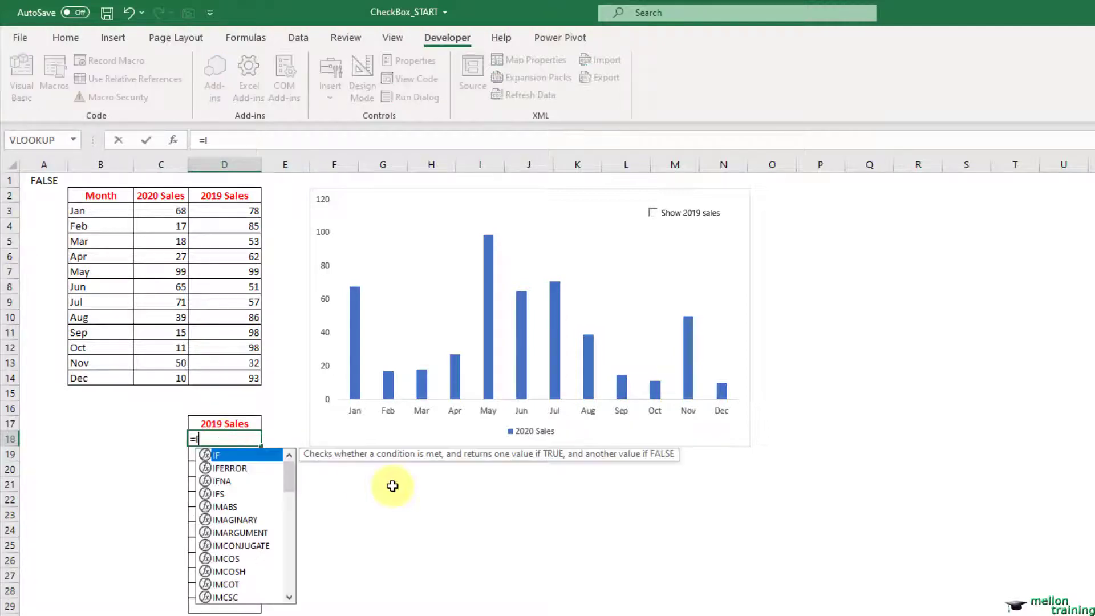
{"action": "key", "text": "Tab"}
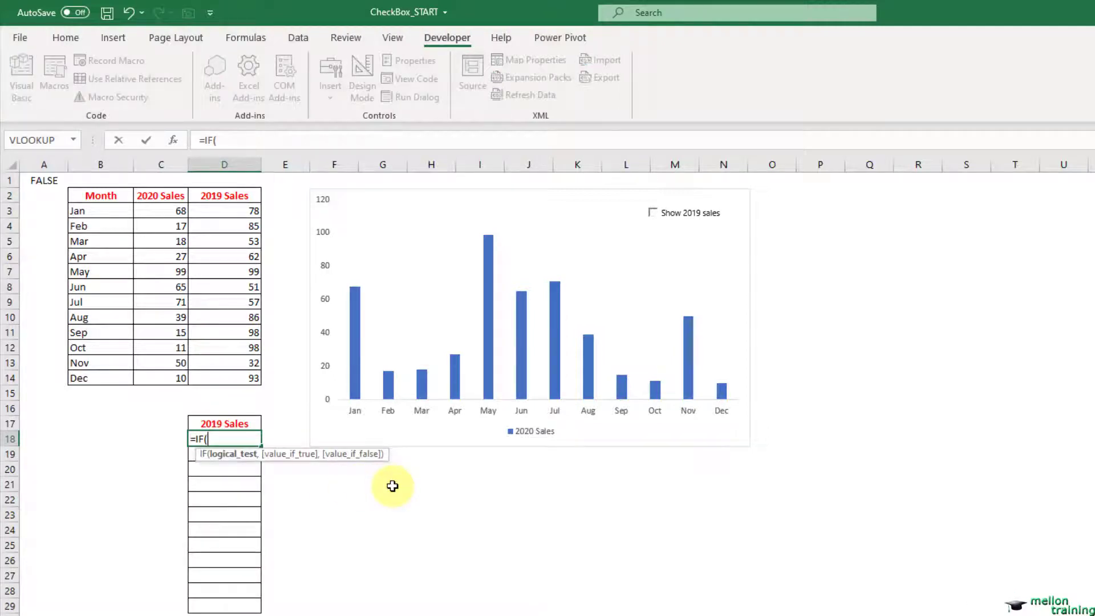
{"action": "type", "text": "a1"}
{"action": "key", "text": "F4"}
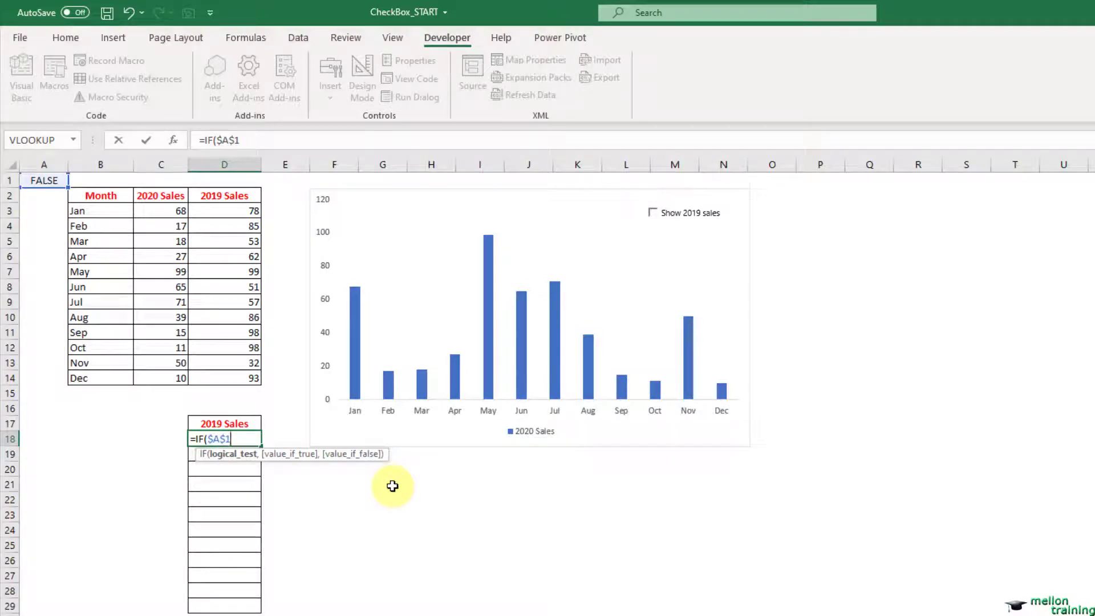
{"action": "type", "text": "=TRUE"}
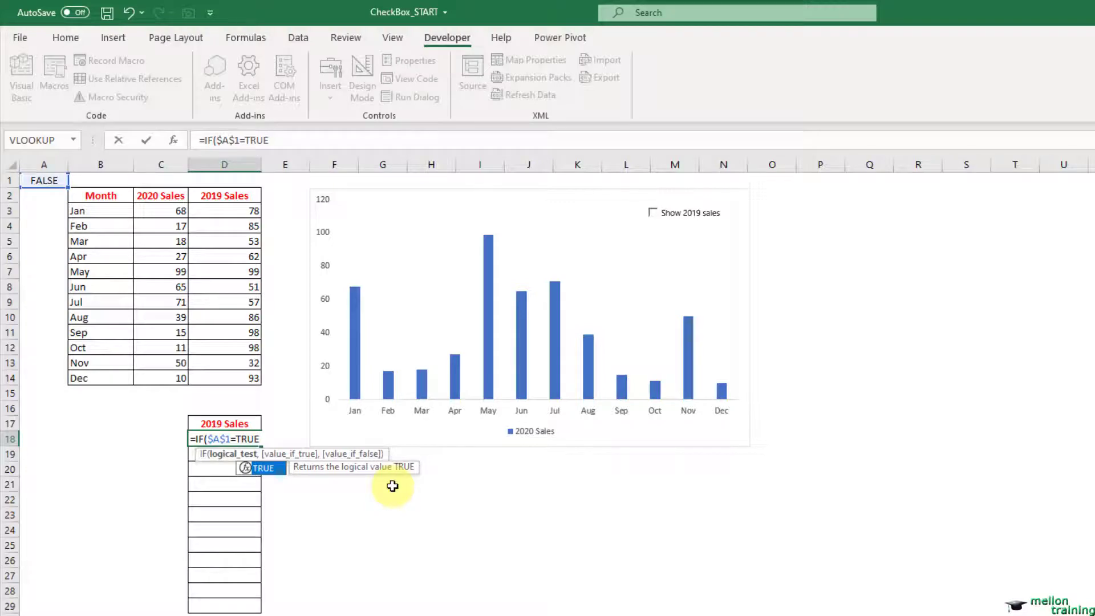
{"action": "type", "text": ","}
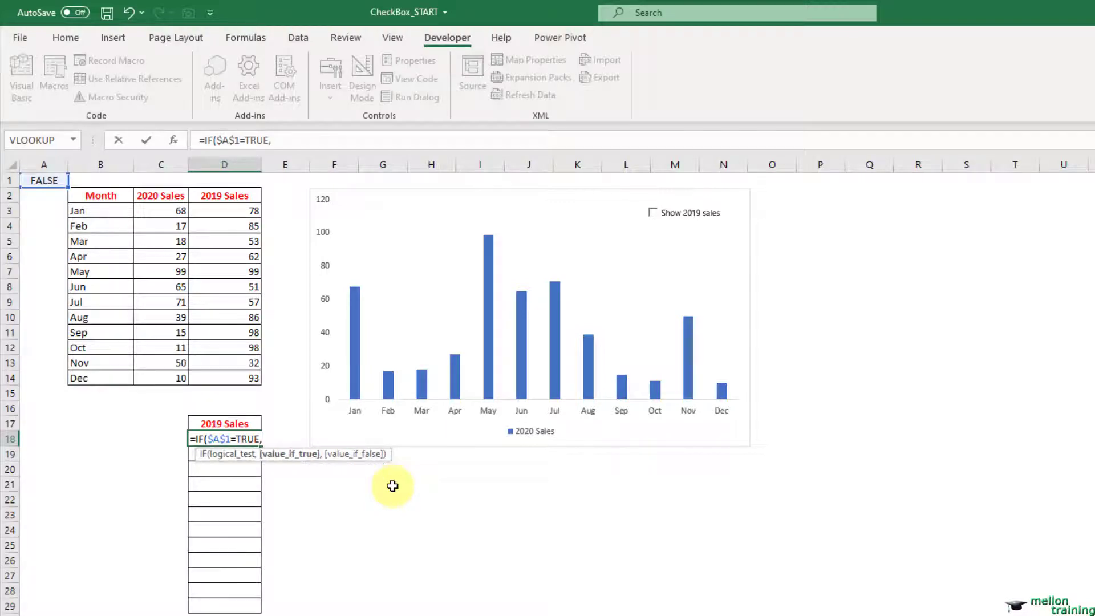
{"action": "type", "text": "D3"}
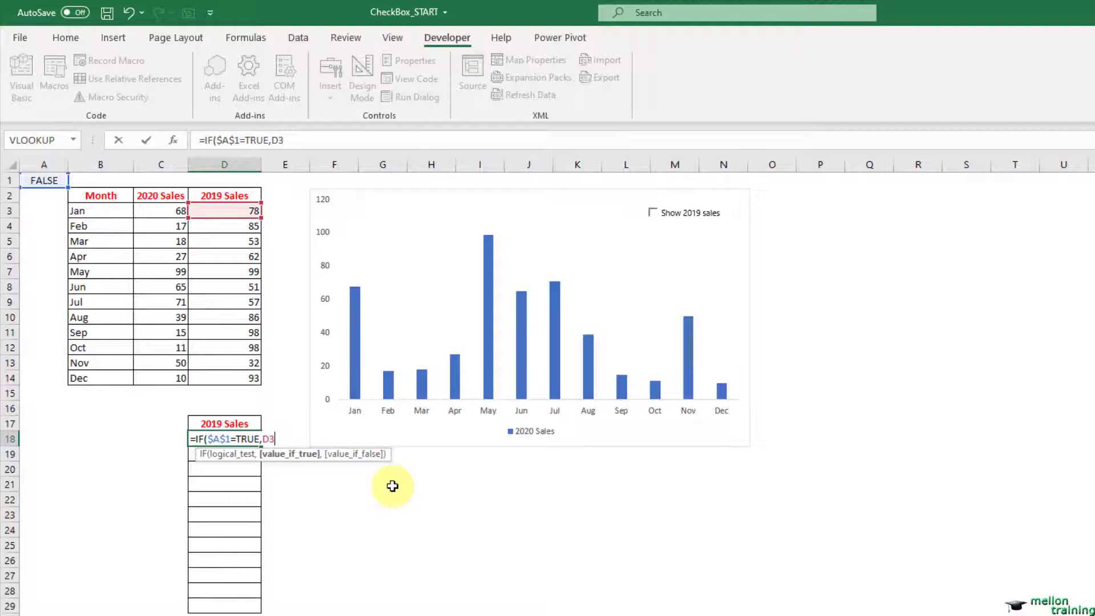
{"action": "type", "text": ",NA()"}
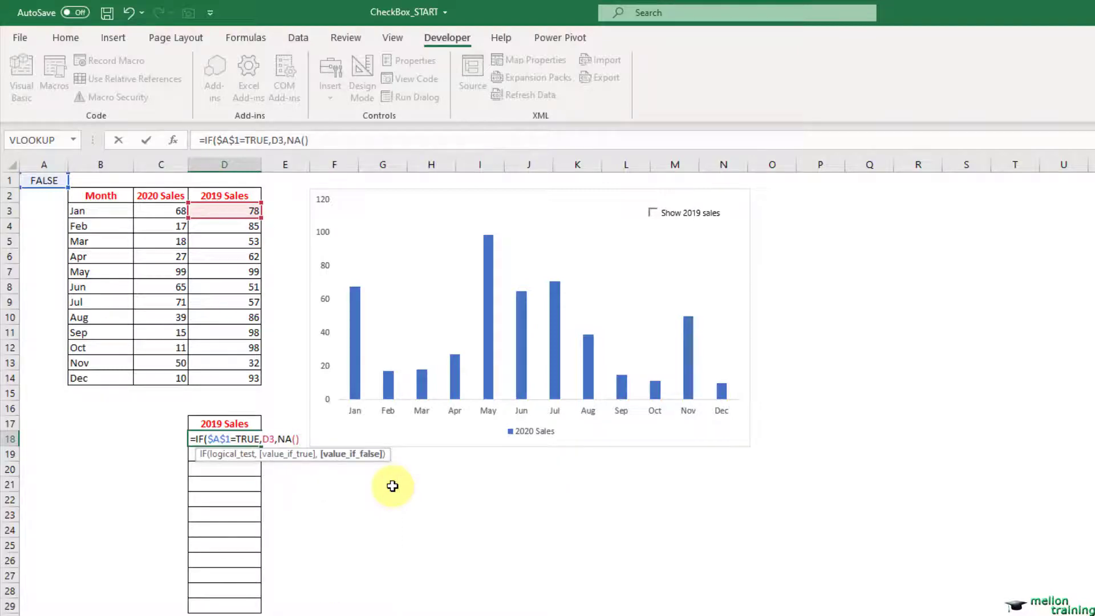
{"action": "type", "text": ")"}
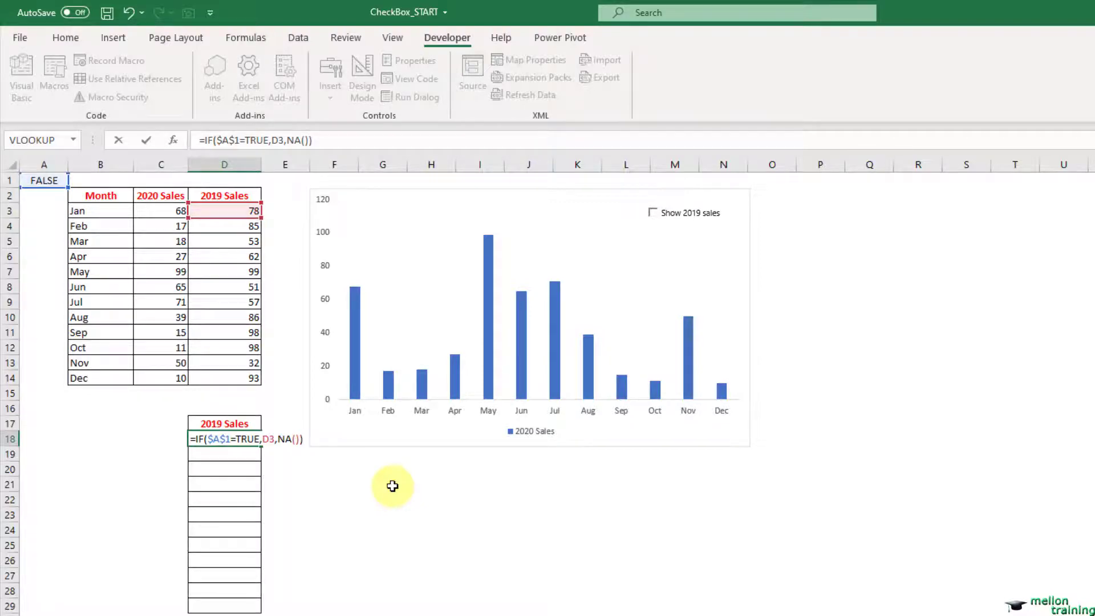
{"action": "key", "text": "Return"}
{"action": "key", "text": "Up"}
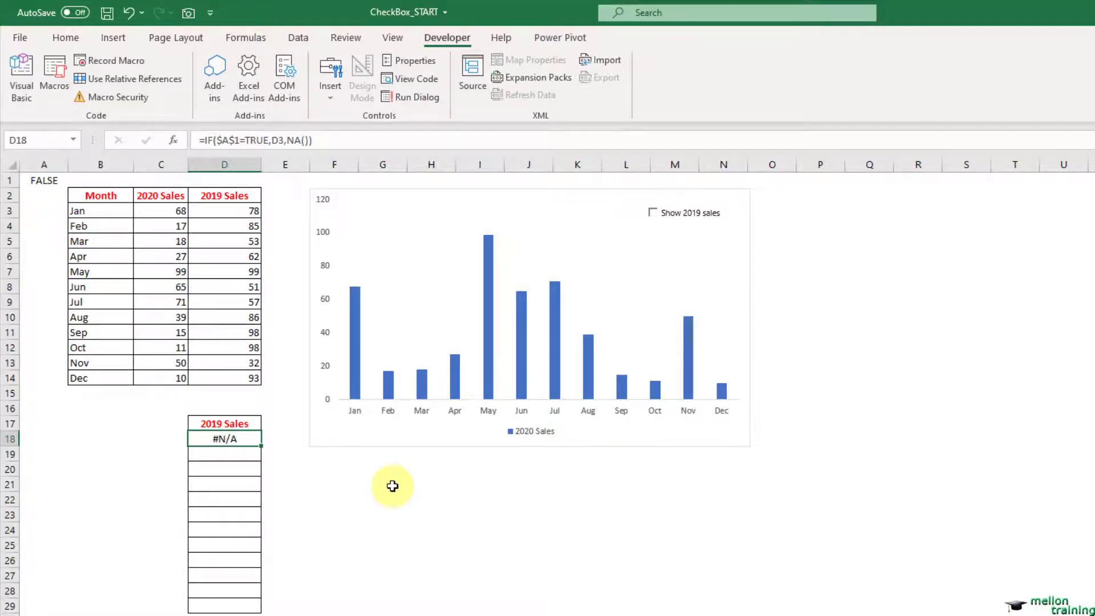
Check that D18 toggles between 78 and #N/A, then fill the formula down to D29.
{"action": "left_click", "coordinate": [653, 213]}
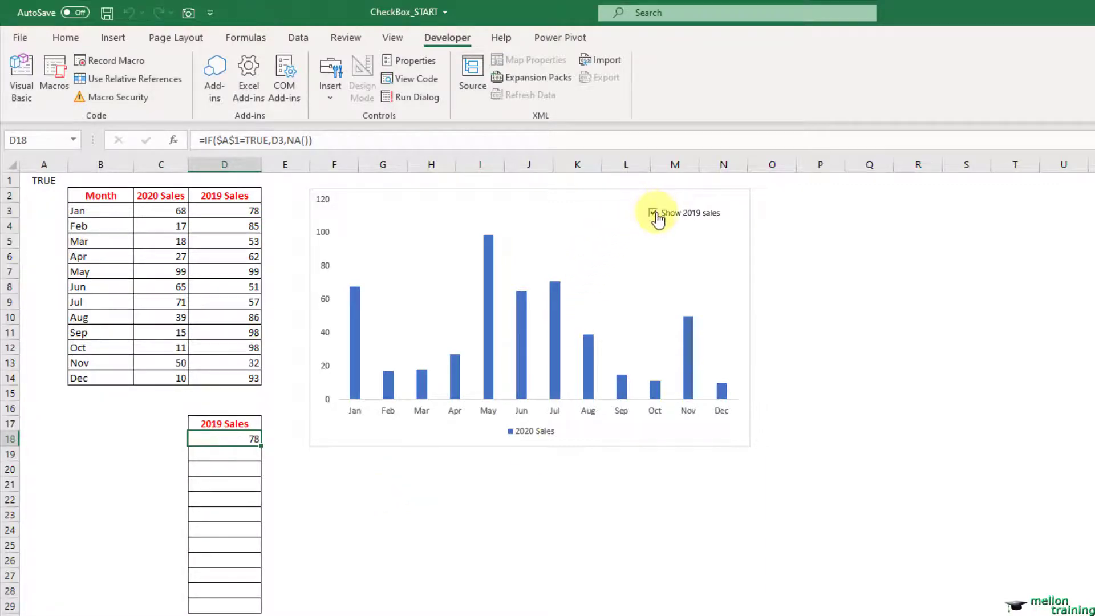
{"action": "left_click", "coordinate": [653, 214]}
{"action": "left_click", "coordinate": [654, 214]}
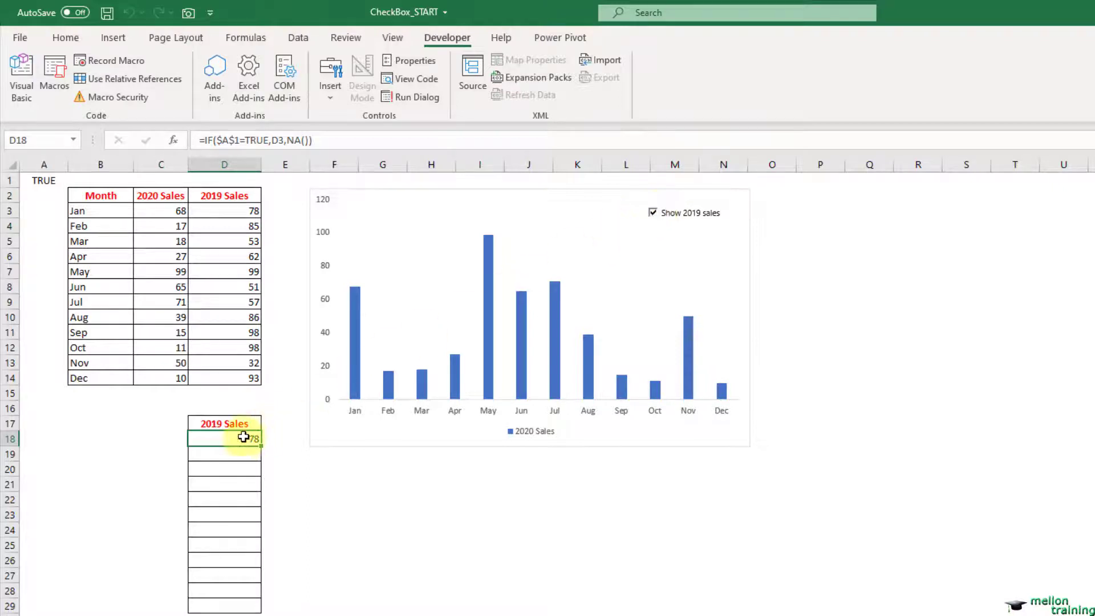
{"action": "left_click_drag", "start_coordinate": [260, 448], "coordinate": [282, 604]}
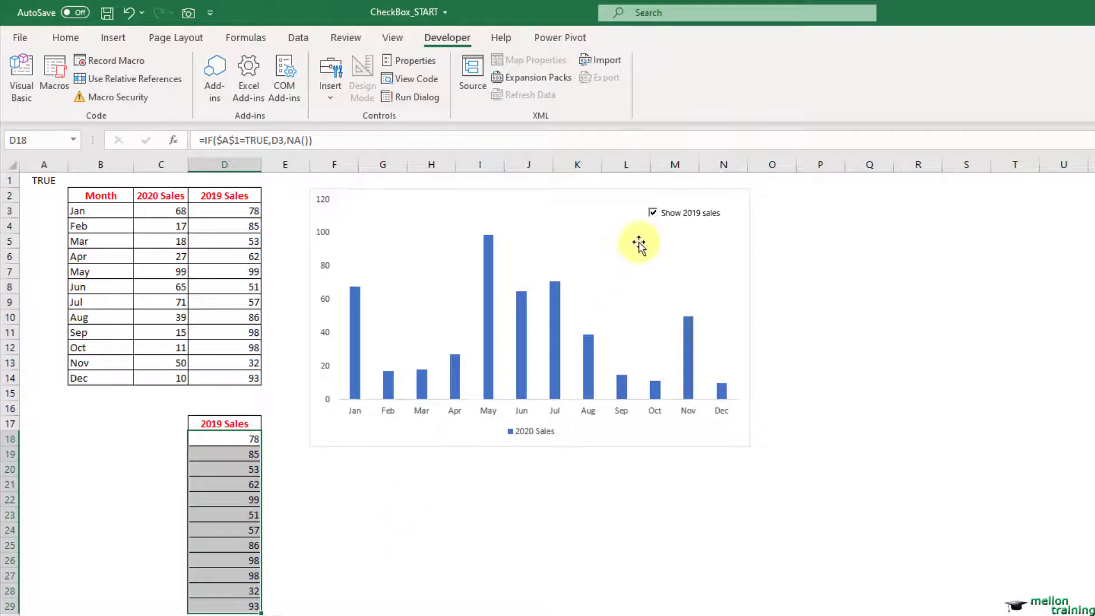
{"action": "left_click", "coordinate": [654, 213]}
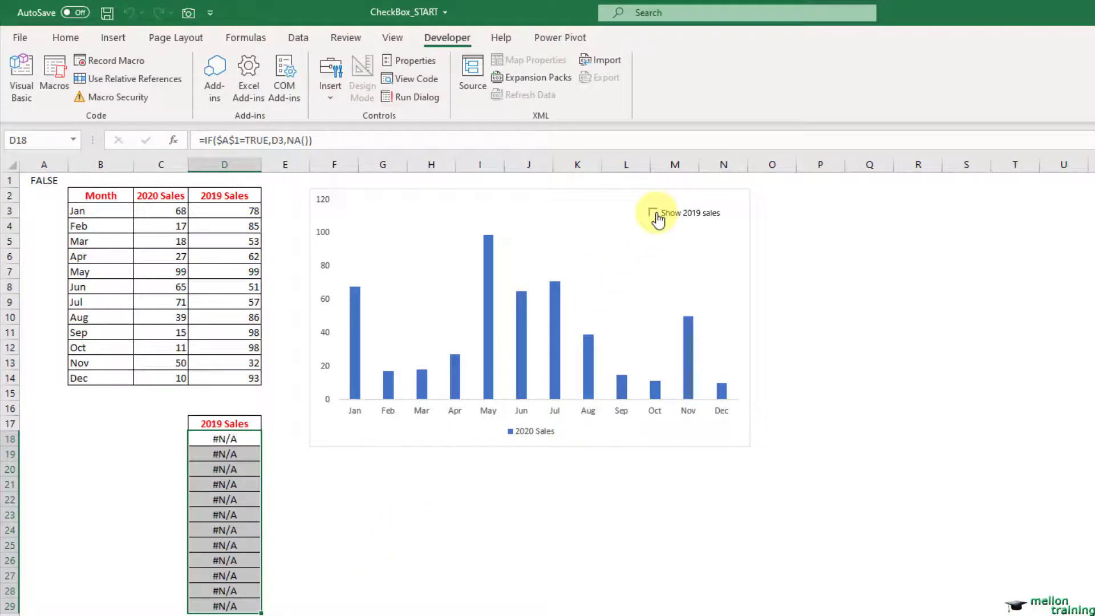
{"action": "left_click", "coordinate": [654, 214]}
{"action": "right_click", "coordinate": [515, 204]}
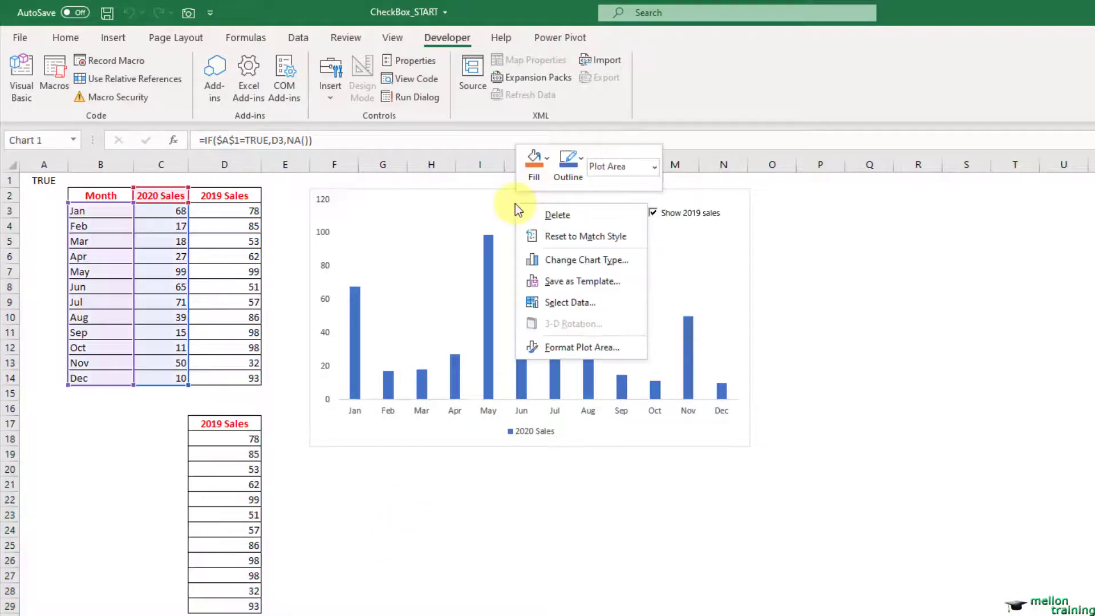
Add a new chart series named from cell D17 (2019 Sales).
{"action": "right_click", "coordinate": [426, 194]}
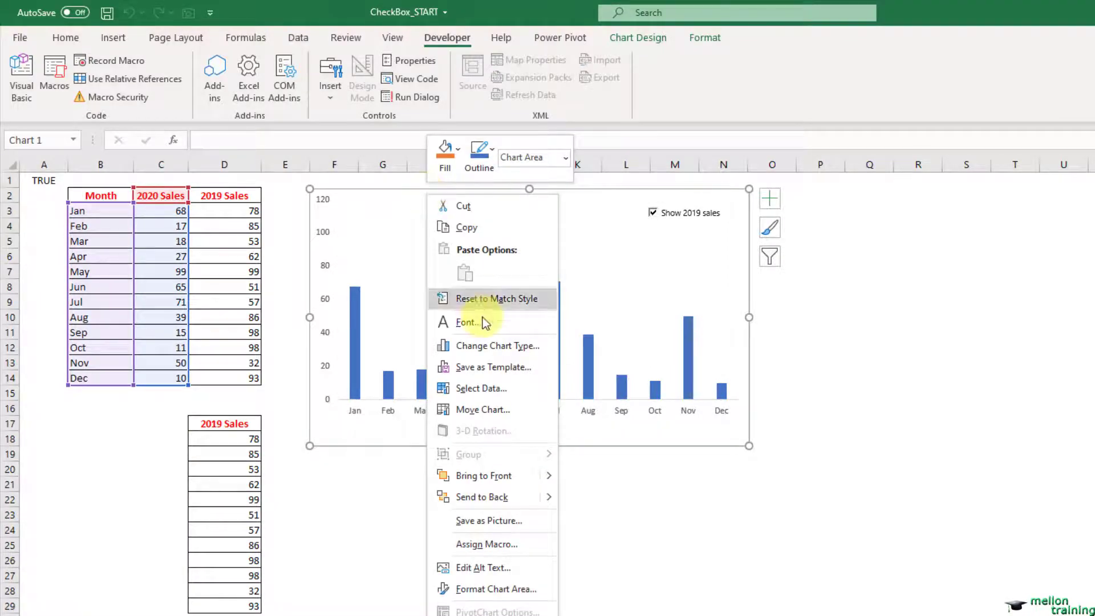
{"action": "left_click", "coordinate": [481, 387]}
{"action": "left_click_drag", "start_coordinate": [514, 339], "coordinate": [544, 429]}
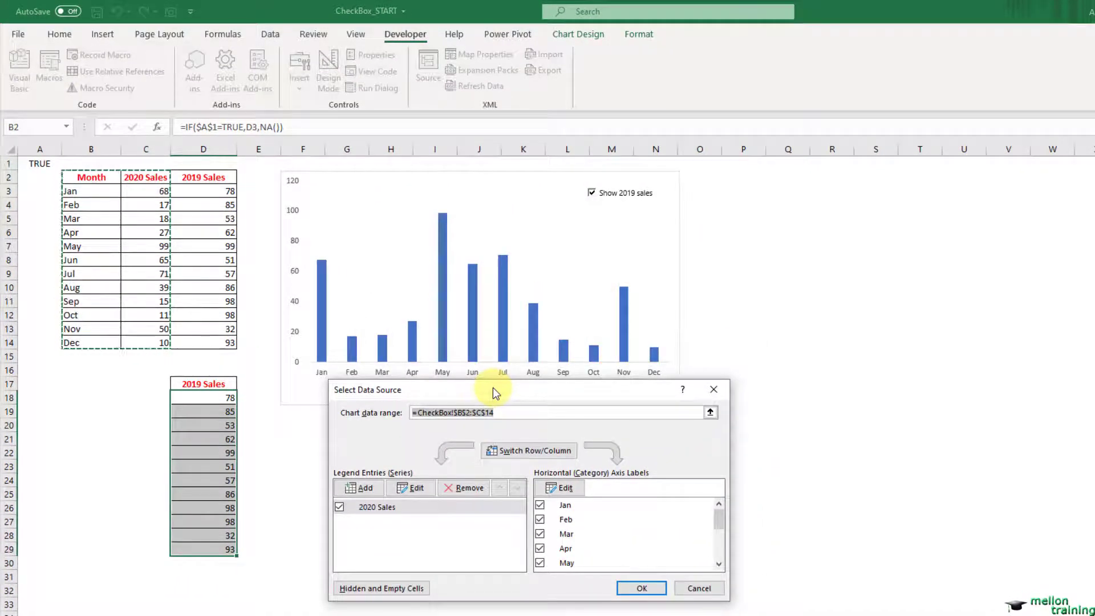
{"action": "left_click", "coordinate": [362, 490]}
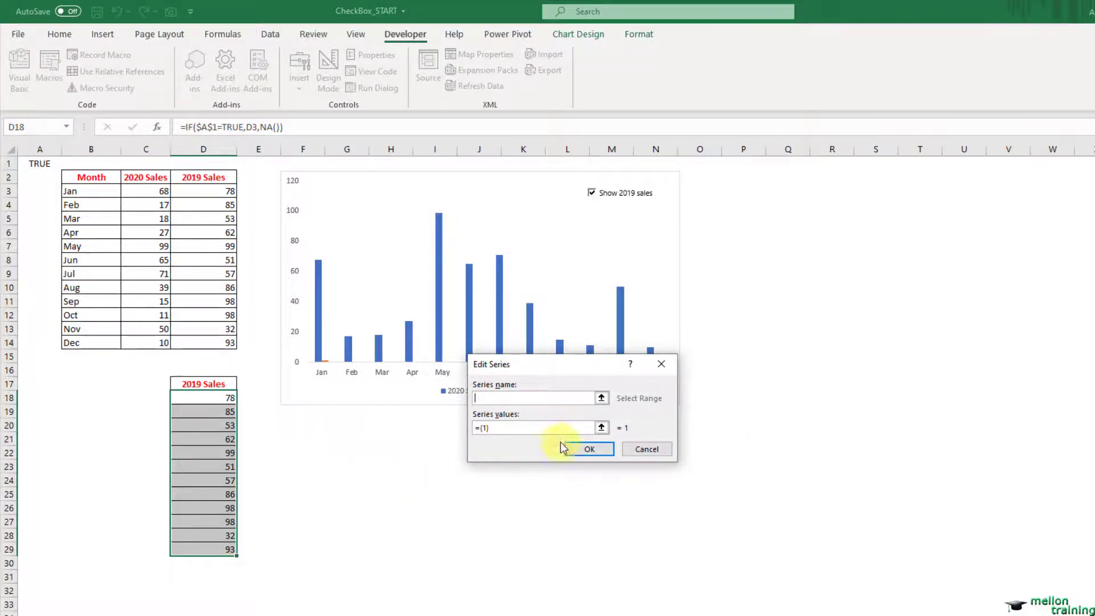
{"action": "left_click", "coordinate": [602, 399]}
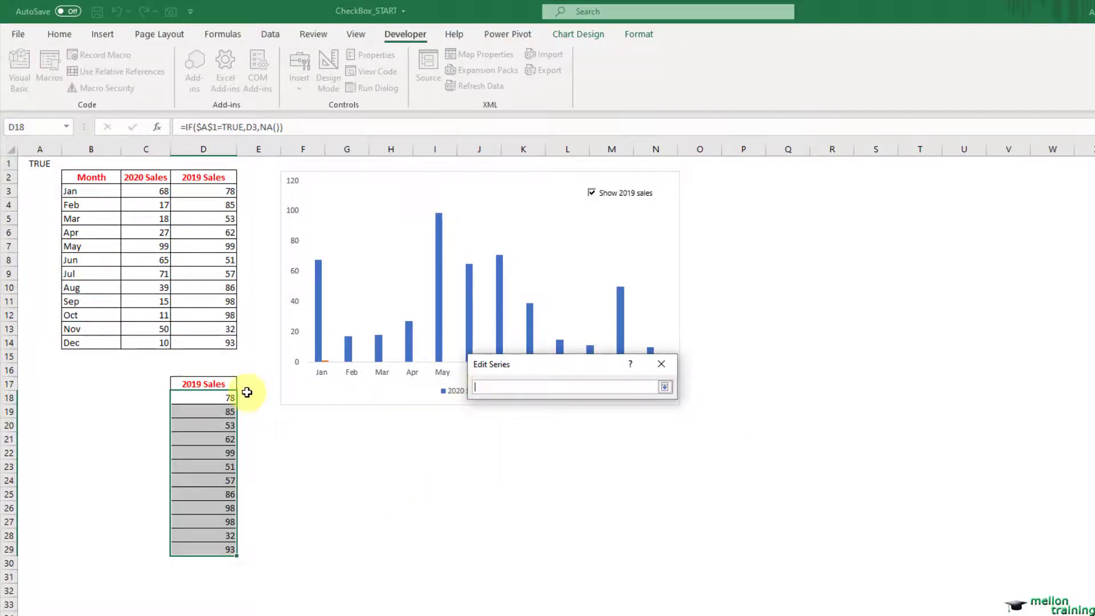
{"action": "left_click", "coordinate": [218, 384]}
{"action": "left_click", "coordinate": [665, 387]}
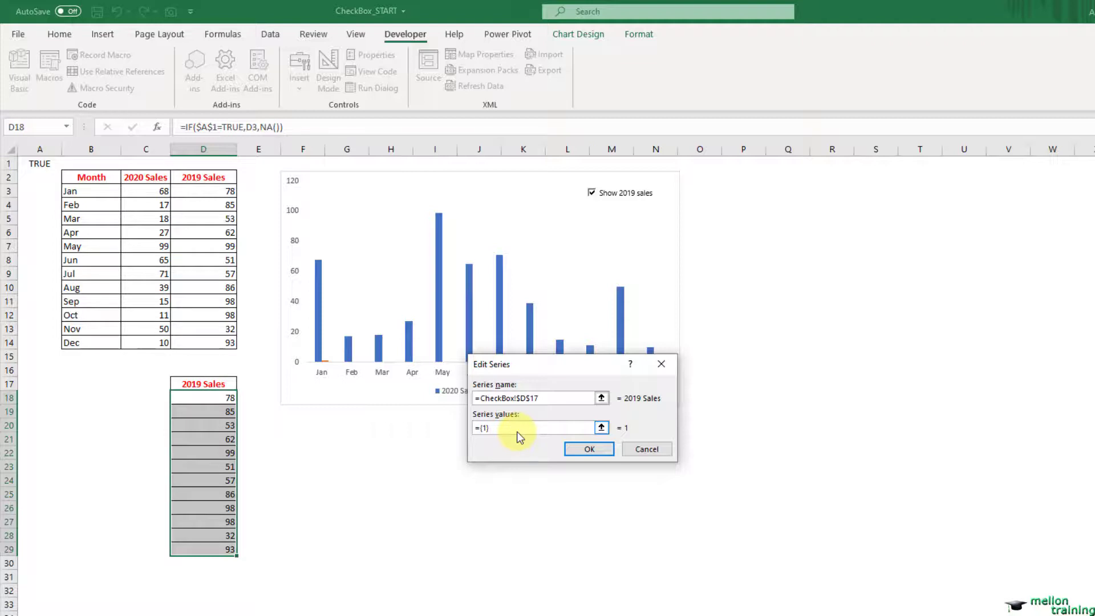
Set the new series' values to D18:D29 and confirm the data source.
{"action": "left_click", "coordinate": [601, 428]}
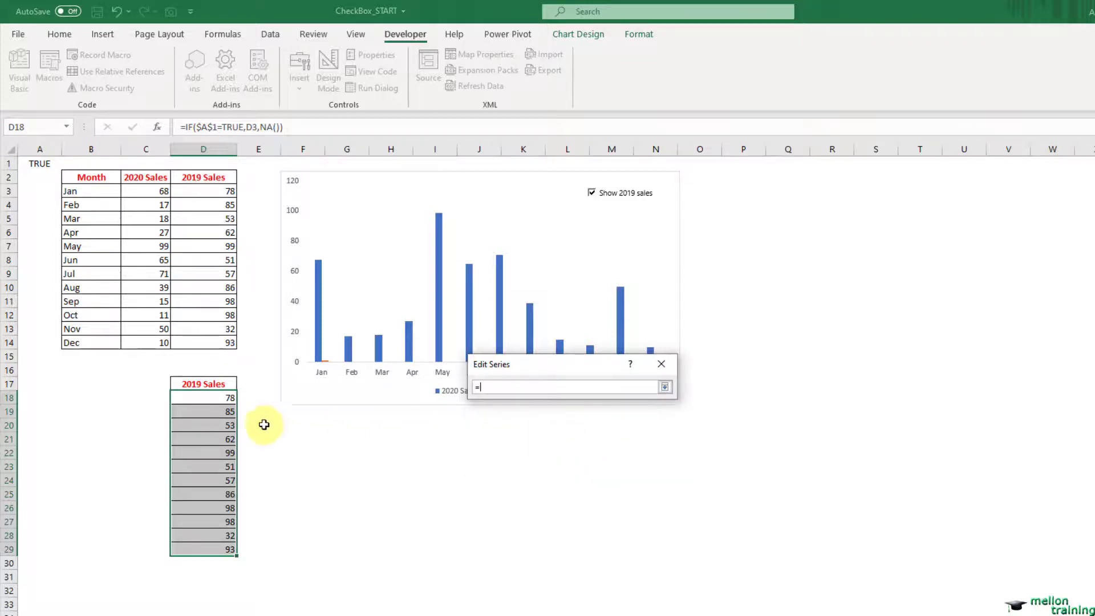
{"action": "left_click_drag", "start_coordinate": [212, 401], "coordinate": [215, 549]}
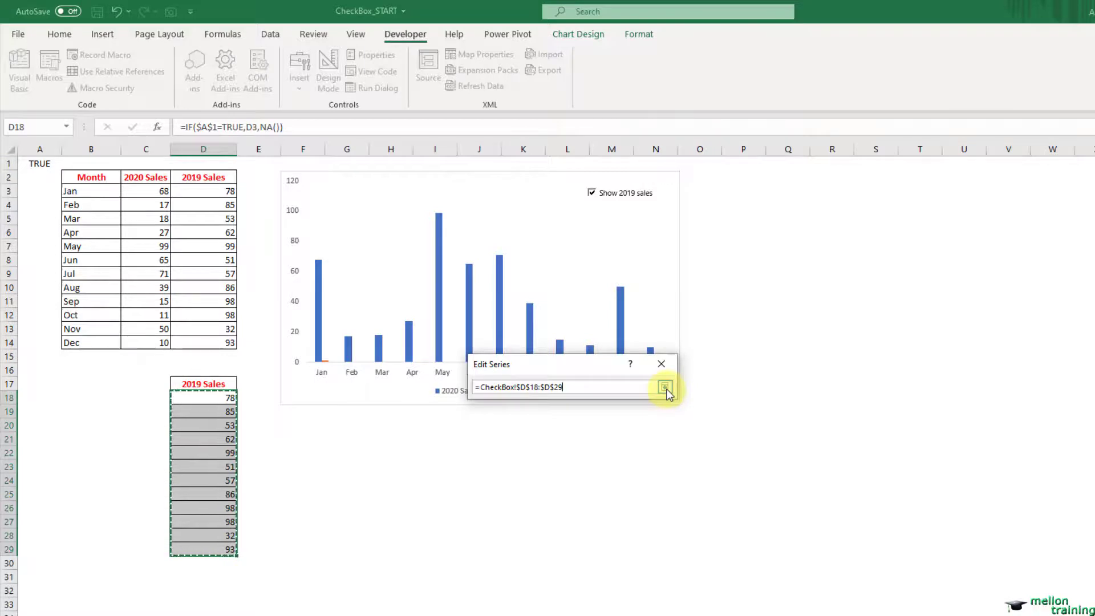
{"action": "left_click", "coordinate": [665, 387]}
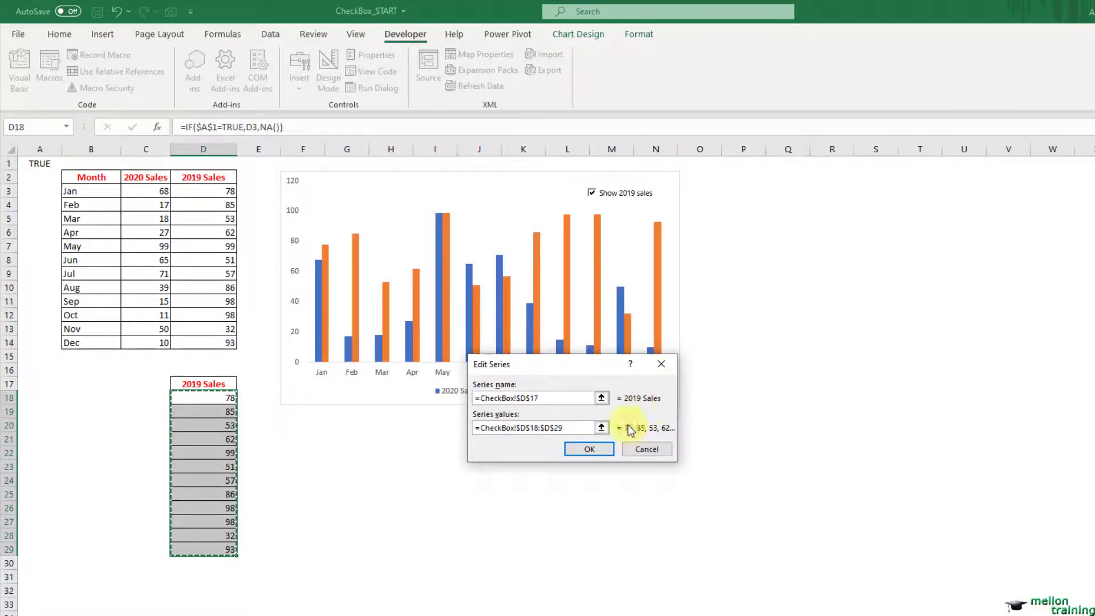
{"action": "left_click", "coordinate": [589, 450]}
{"action": "left_click", "coordinate": [641, 587]}
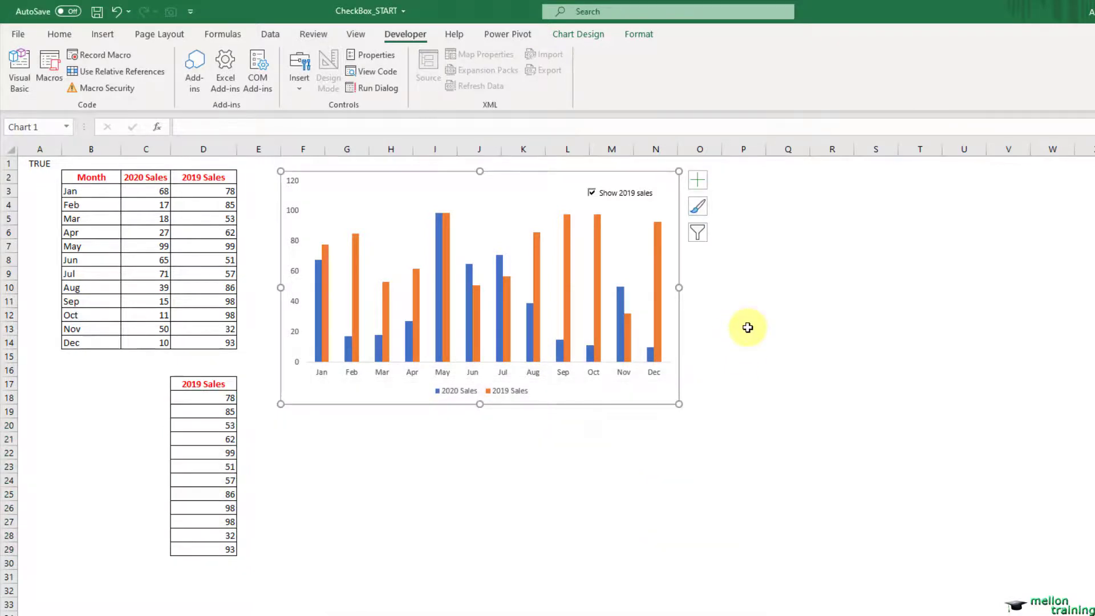
{"action": "left_click", "coordinate": [590, 36]}
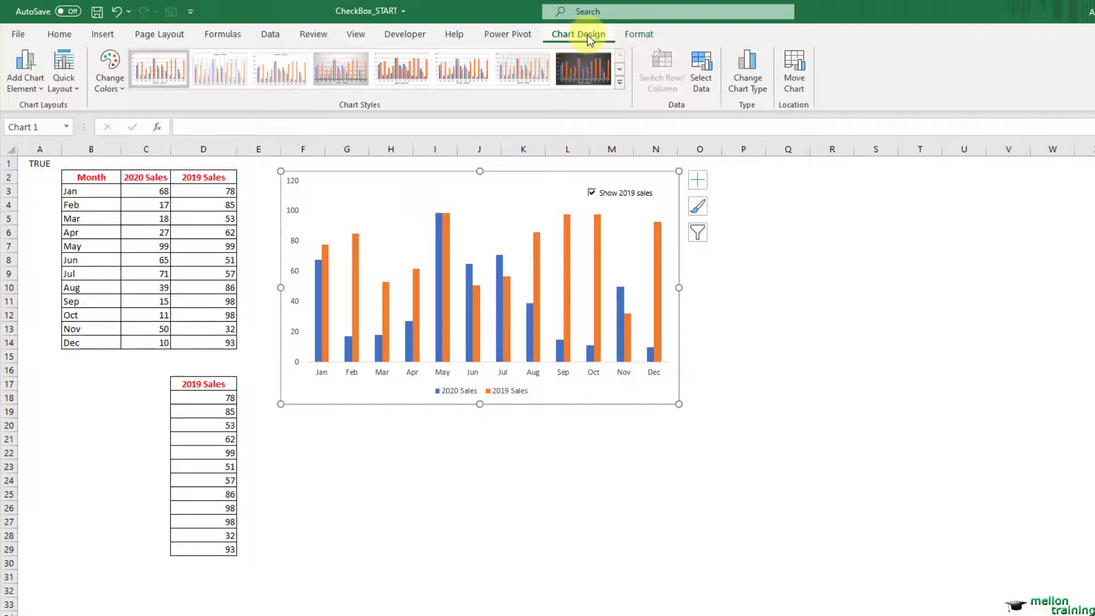
Change the chart to a combo: 2020 Sales as columns, 2019 Sales as a line.
{"action": "left_click", "coordinate": [750, 85]}
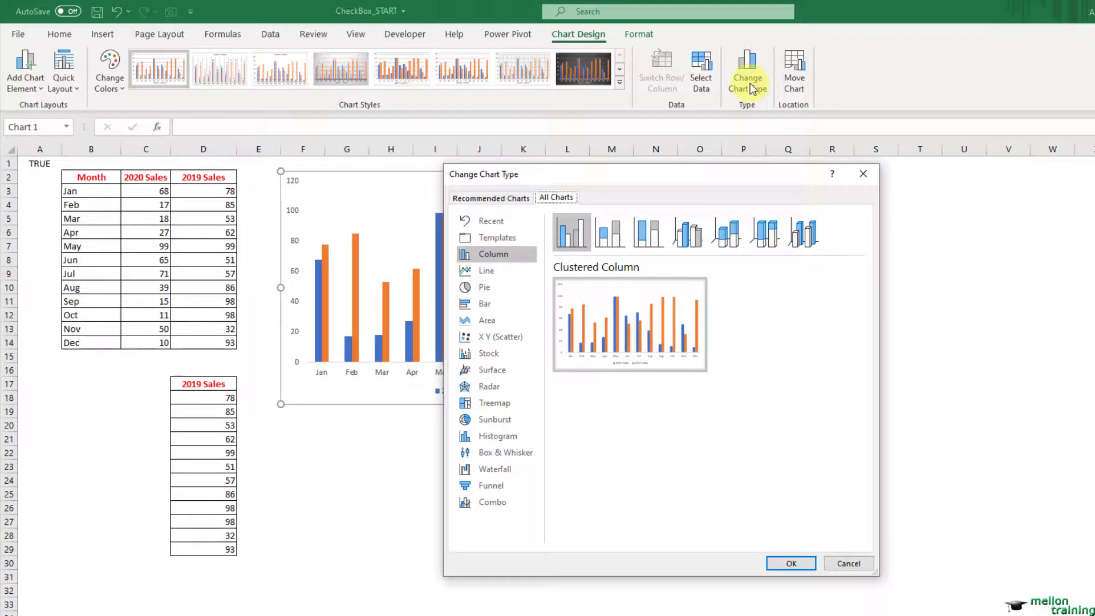
{"action": "left_click", "coordinate": [494, 504]}
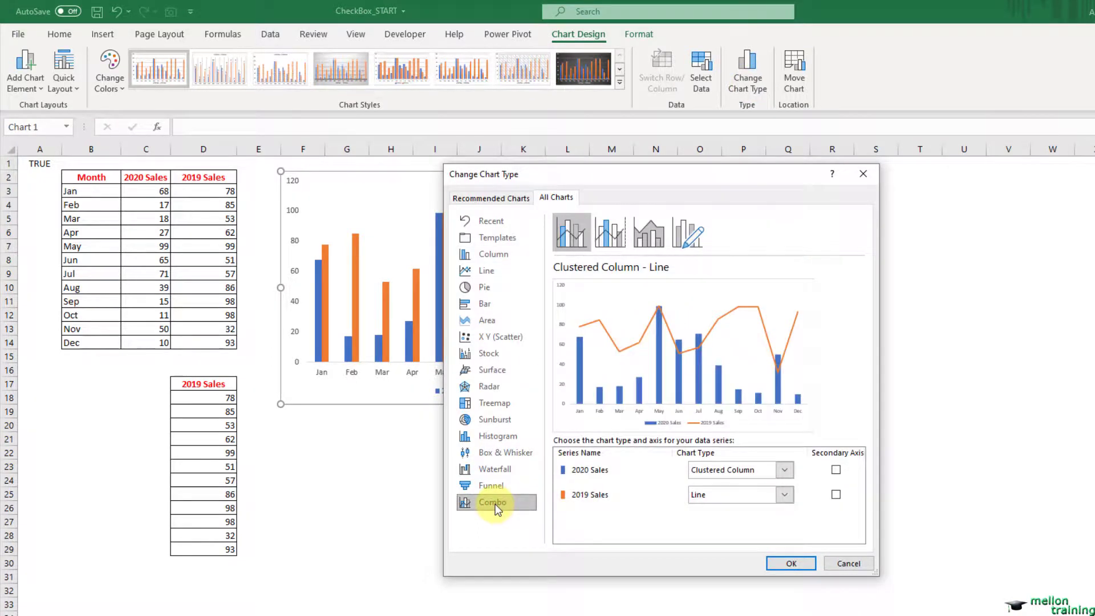
{"action": "left_click", "coordinate": [784, 495]}
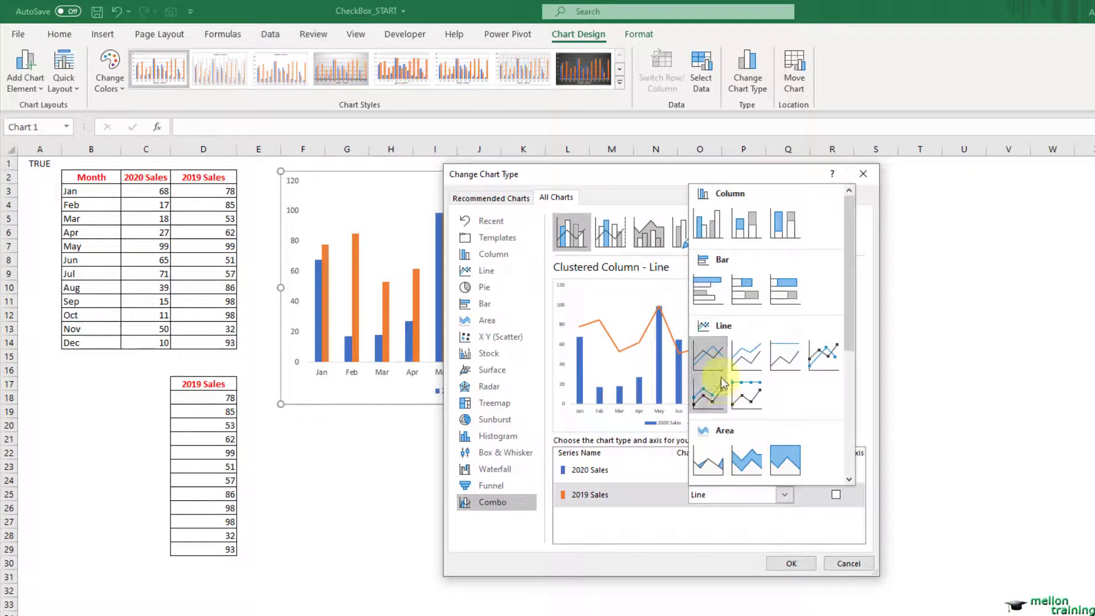
{"action": "left_click", "coordinate": [709, 355]}
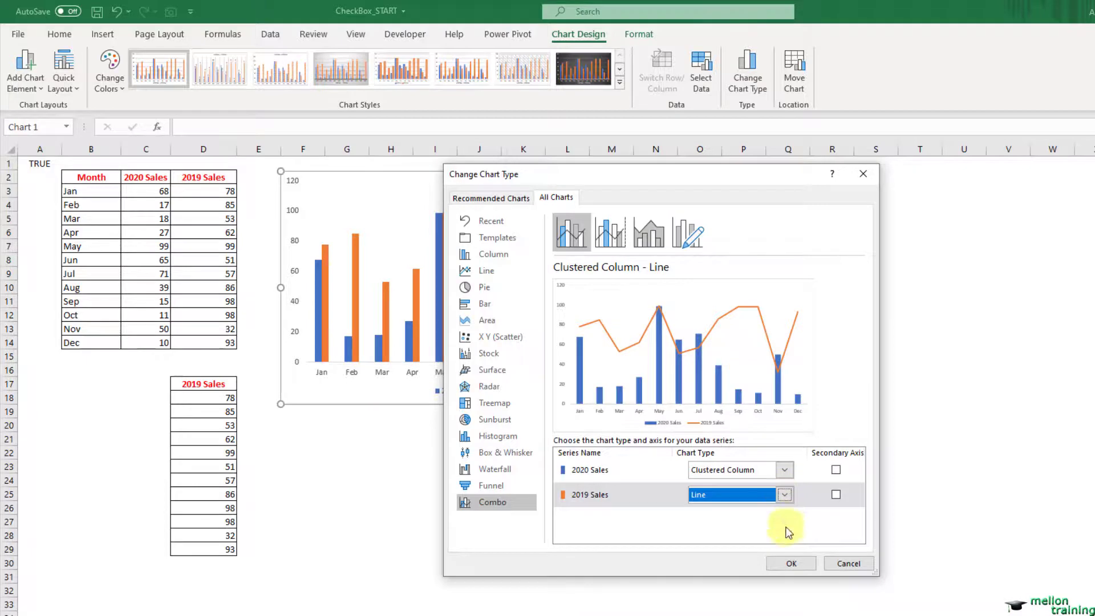
{"action": "left_click", "coordinate": [781, 562]}
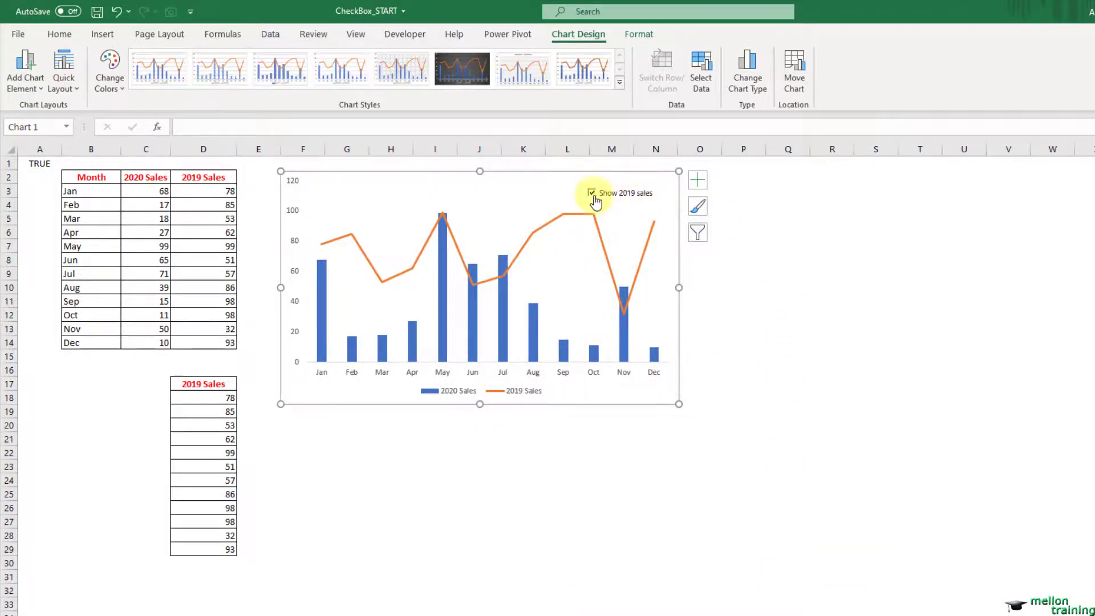
Toggle the Show 2019 sales check box to confirm the line hides and reappears.
{"action": "left_click", "coordinate": [593, 195]}
{"action": "left_click", "coordinate": [593, 195]}
{"action": "left_click", "coordinate": [592, 194]}
{"action": "left_click", "coordinate": [592, 194]}
Make cell A1's font white so its TRUE value is hidden.
{"action": "left_click", "coordinate": [37, 166]}
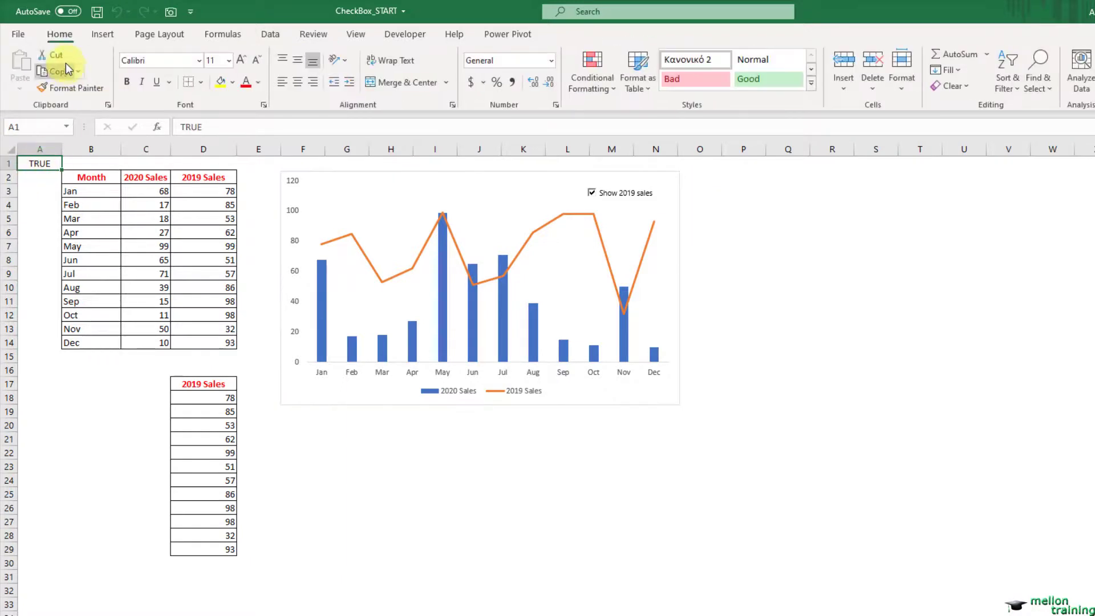
{"action": "left_click", "coordinate": [260, 83]}
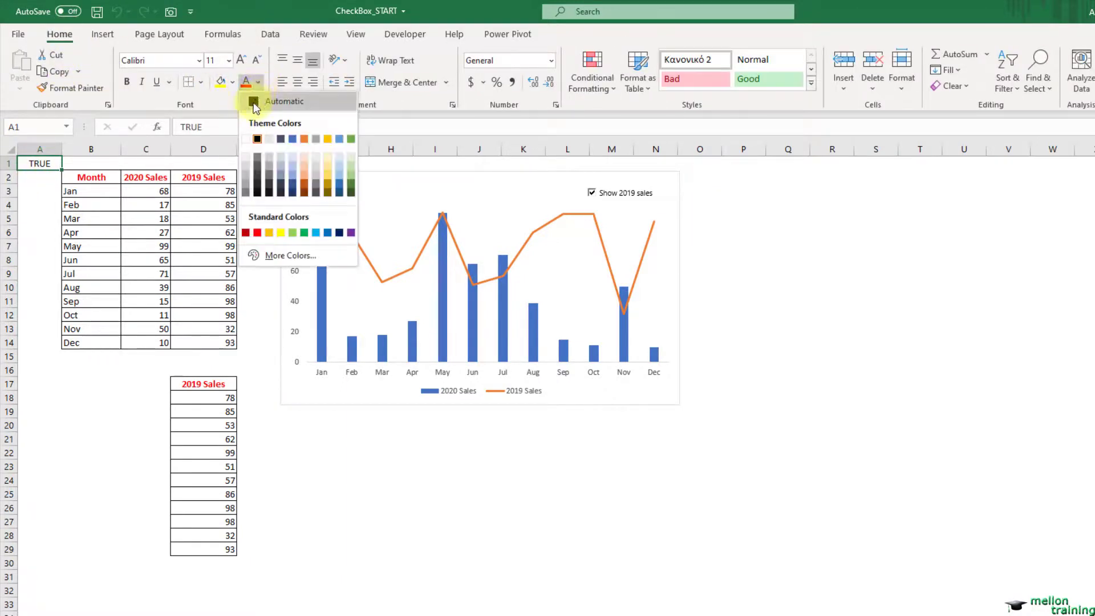
{"action": "left_click", "coordinate": [248, 139]}
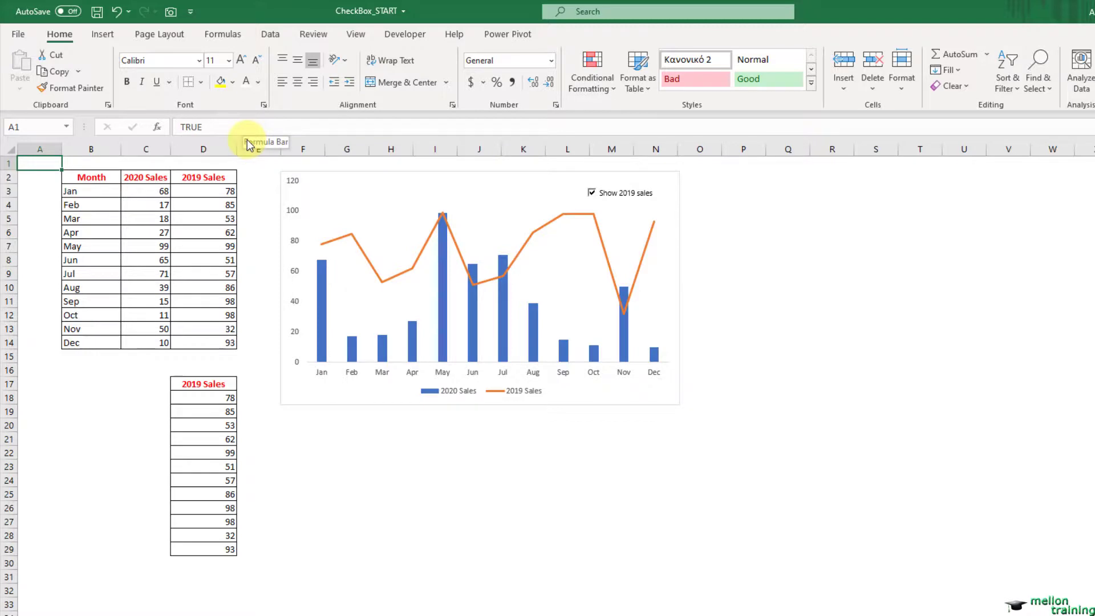
Move the chart to the sheet's top-left and enlarge it to about row 30.
{"action": "left_click_drag", "start_coordinate": [532, 174], "coordinate": [280, 159]}
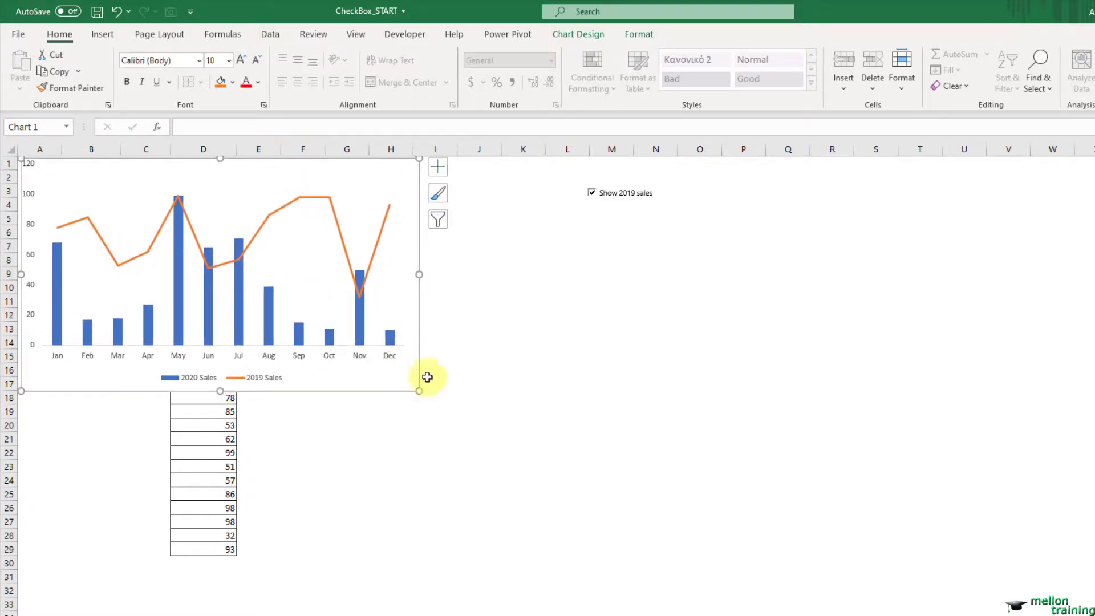
{"action": "left_click_drag", "start_coordinate": [416, 385], "coordinate": [686, 563]}
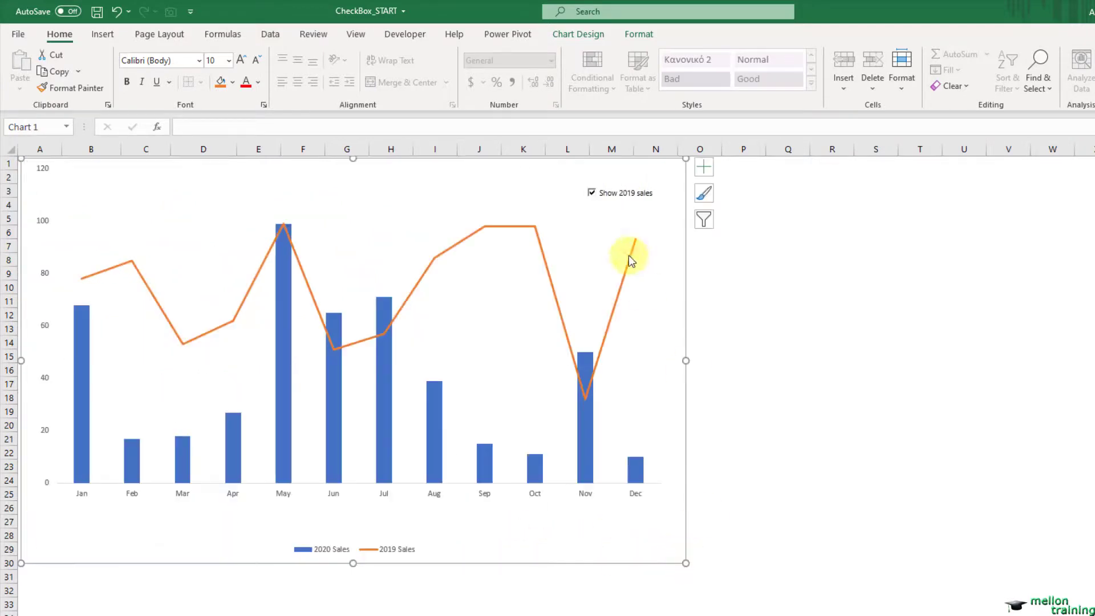
{"action": "left_click", "coordinate": [592, 195]}
{"action": "left_click", "coordinate": [592, 194]}
{"action": "left_click", "coordinate": [592, 194]}
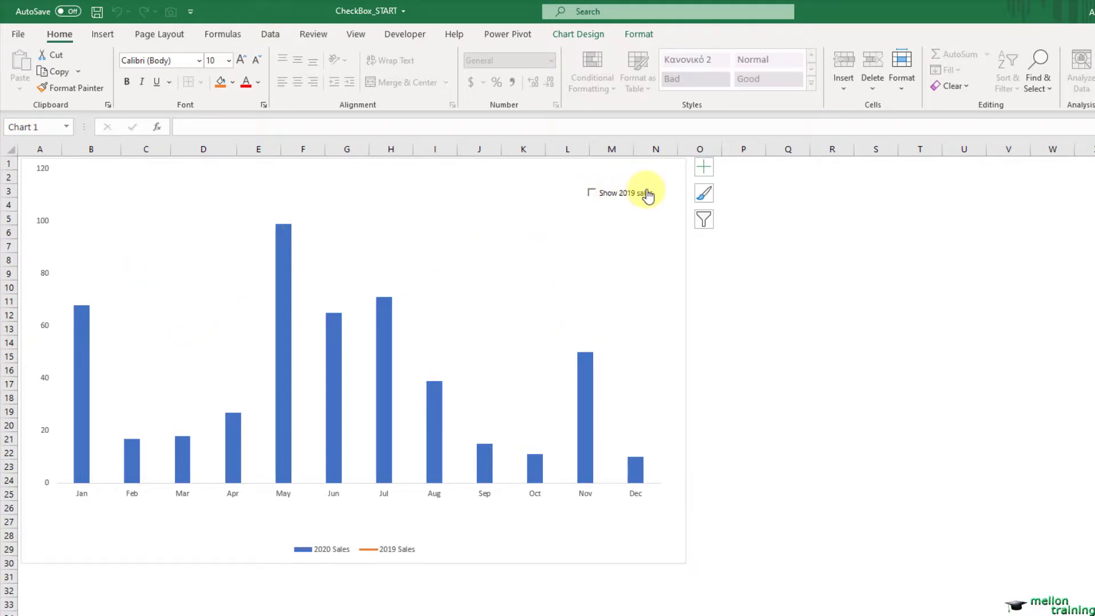
Remove the chart's outline and re-tick the check box to show the 2019 line.
{"action": "left_click", "coordinate": [628, 34]}
{"action": "left_click", "coordinate": [572, 69]}
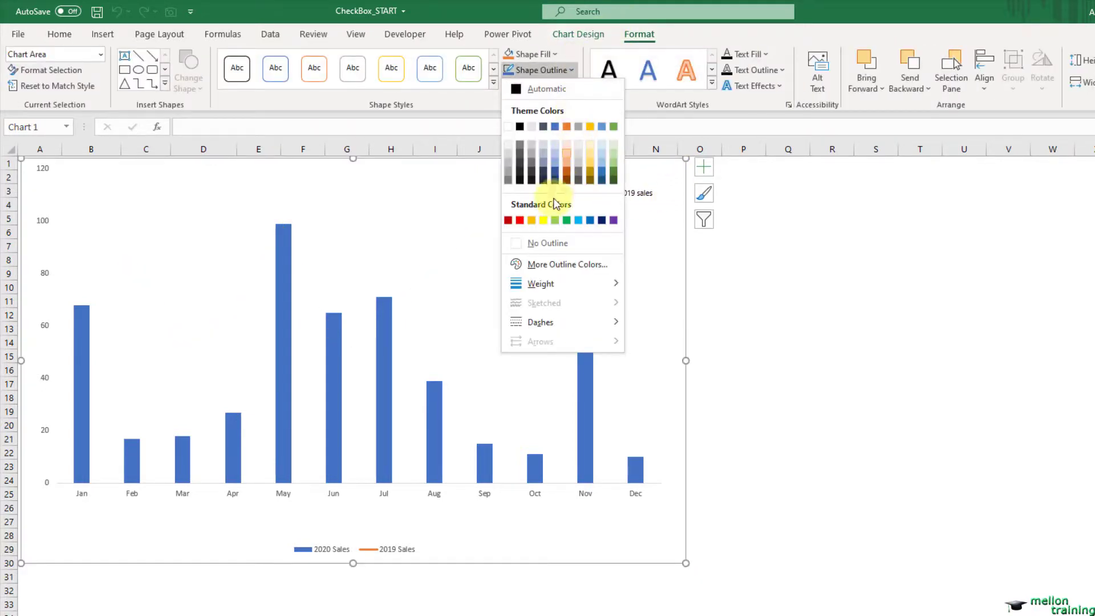
{"action": "left_click", "coordinate": [532, 243]}
{"action": "left_click", "coordinate": [805, 262]}
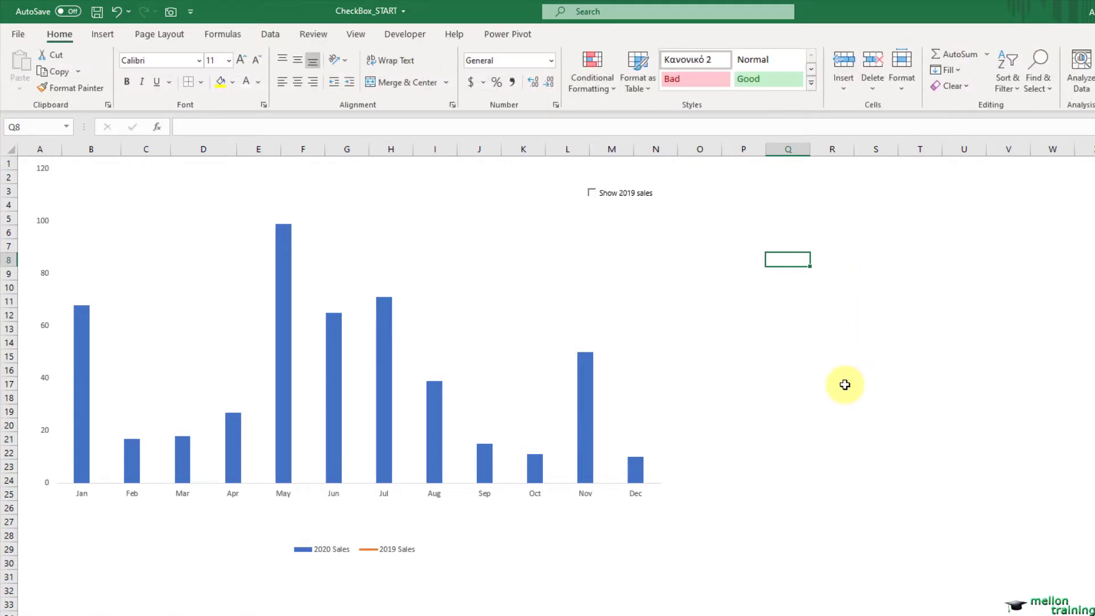
{"action": "left_click", "coordinate": [592, 193]}
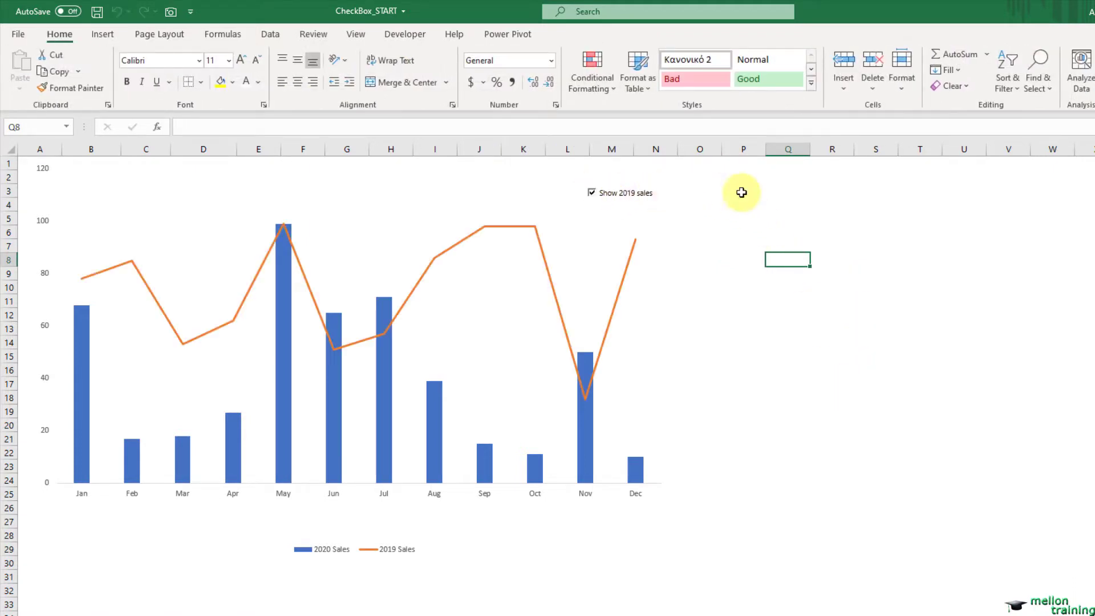